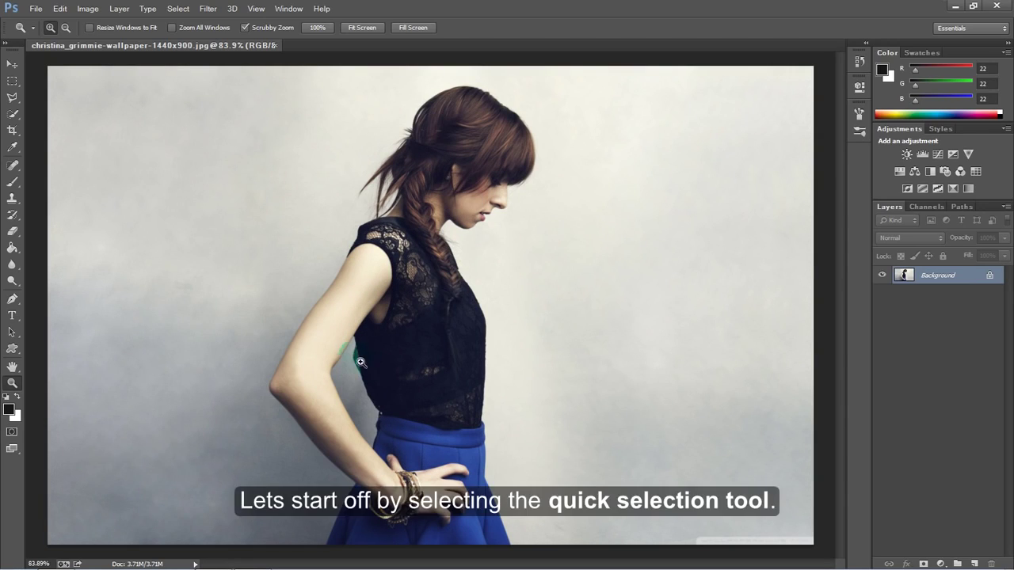
Step: Quick-select the woman from hair to skirt, then subtract the gap between arm and torso
{"action": "left_click", "coordinate": [13, 116]}
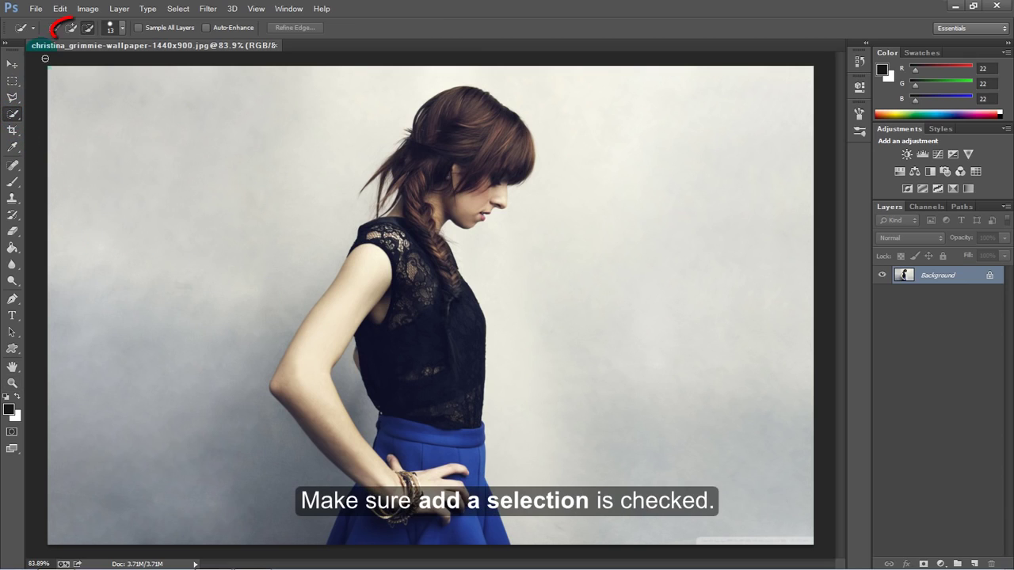
{"action": "left_click", "coordinate": [70, 28]}
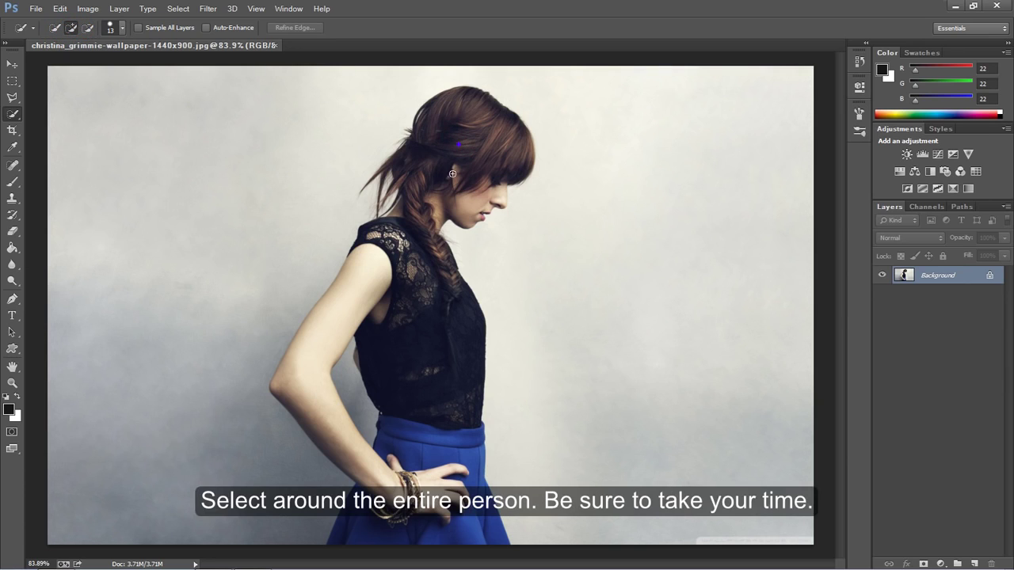
{"action": "mouse_move", "coordinate": [452, 174]}
{"action": "left_mouse_down"}
{"action": "mouse_move", "coordinate": [419, 227]}
{"action": "mouse_move", "coordinate": [426, 337]}
{"action": "left_mouse_up"}
{"action": "mouse_move", "coordinate": [422, 457]}
{"action": "left_mouse_down"}
{"action": "mouse_move", "coordinate": [408, 516]}
{"action": "mouse_move", "coordinate": [298, 369]}
{"action": "mouse_move", "coordinate": [460, 172]}
{"action": "left_mouse_up"}
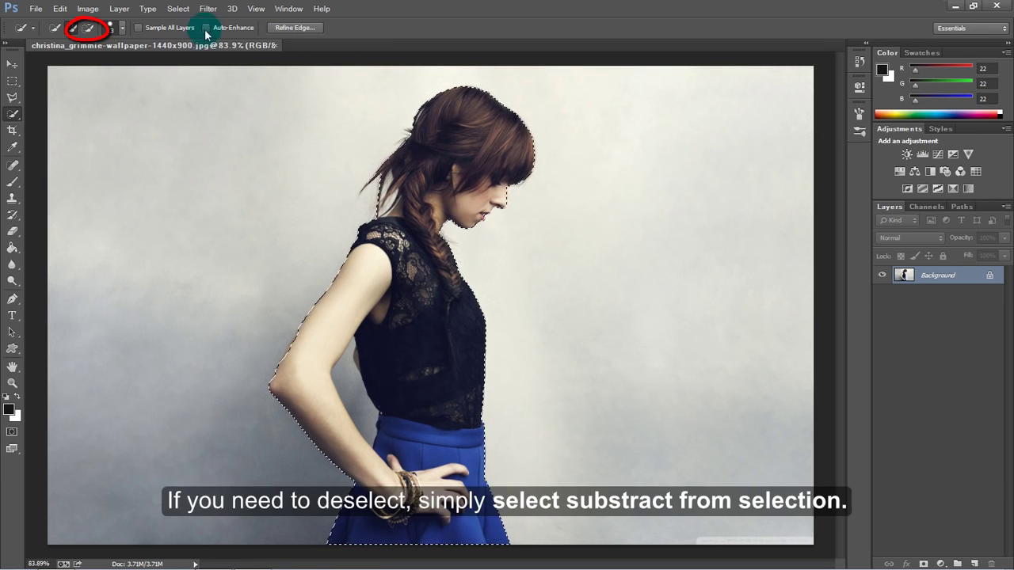
{"action": "left_click", "coordinate": [87, 28]}
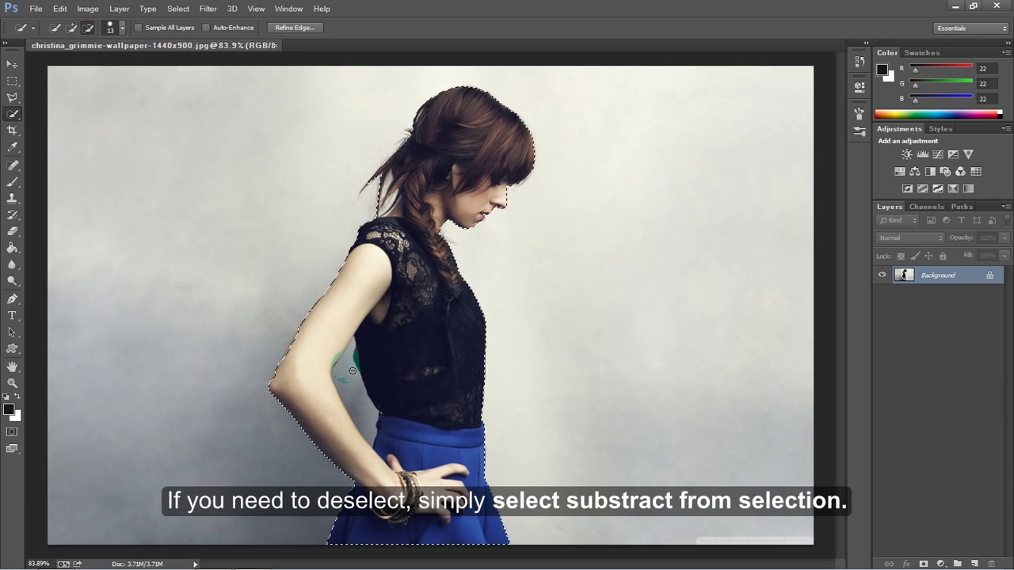
{"action": "left_click_drag", "start_coordinate": [353, 371], "coordinate": [353, 400]}
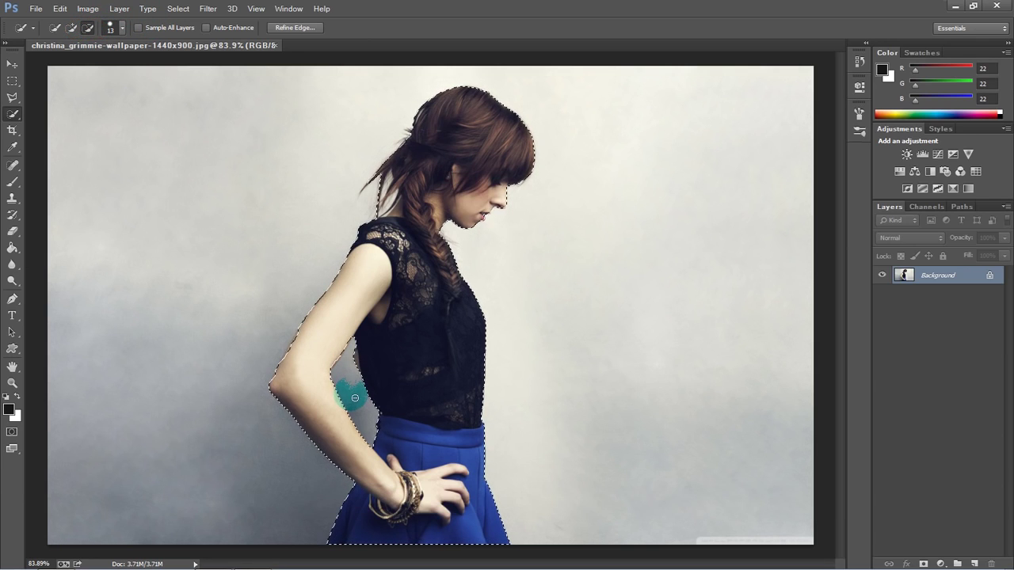
Step: Copy the selected woman onto a new Layer 1 and switch to the Background layer
{"action": "right_click", "coordinate": [464, 310]}
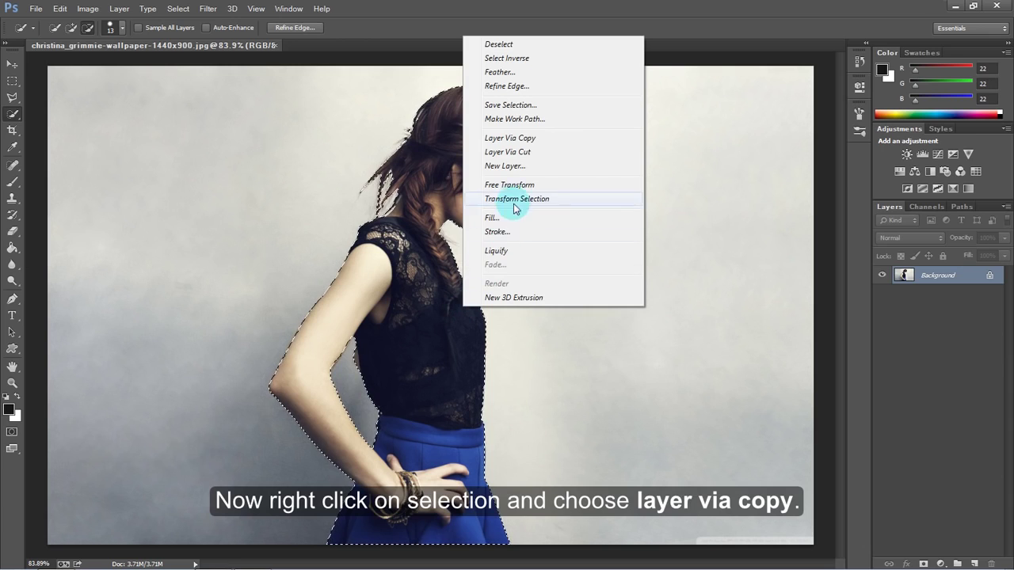
{"action": "left_click", "coordinate": [526, 138]}
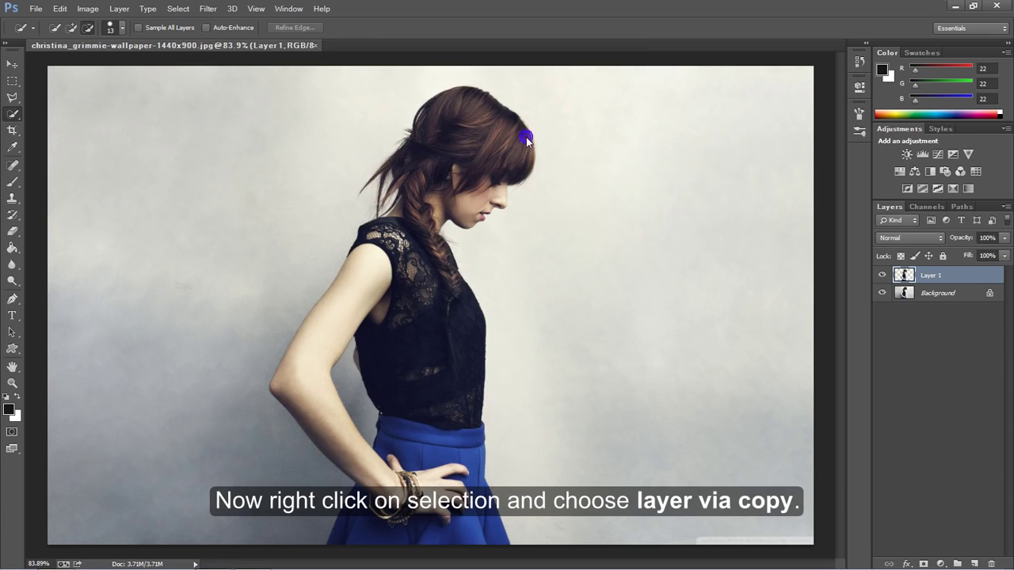
{"action": "left_click", "coordinate": [924, 294]}
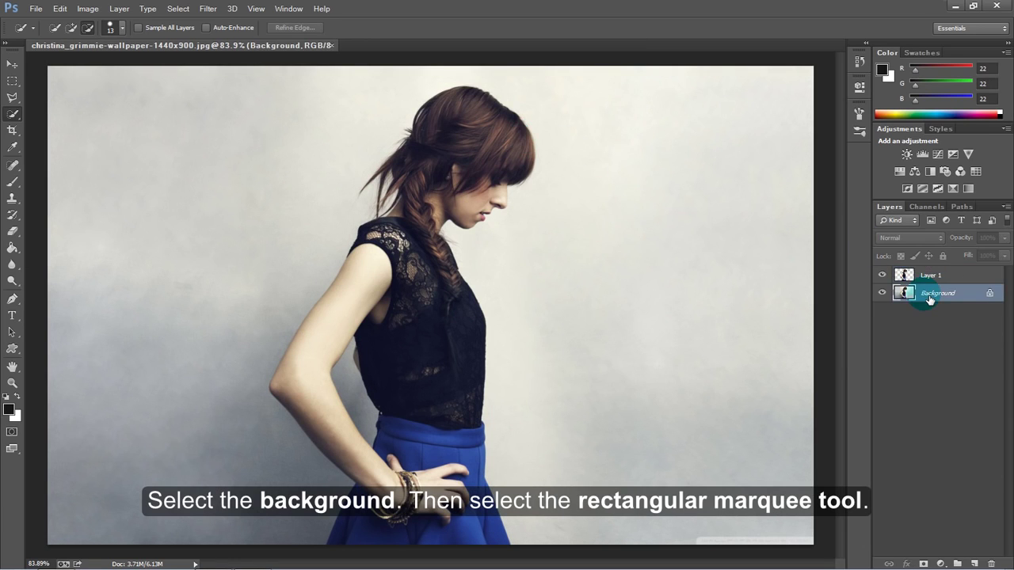
Step: Content-Aware fill a rectangle around the woman on the Background, then deselect
{"action": "left_click", "coordinate": [12, 81]}
{"action": "mouse_move", "coordinate": [220, 78]}
{"action": "left_mouse_down"}
{"action": "mouse_move", "coordinate": [589, 552]}
{"action": "mouse_move", "coordinate": [615, 546]}
{"action": "left_mouse_up"}
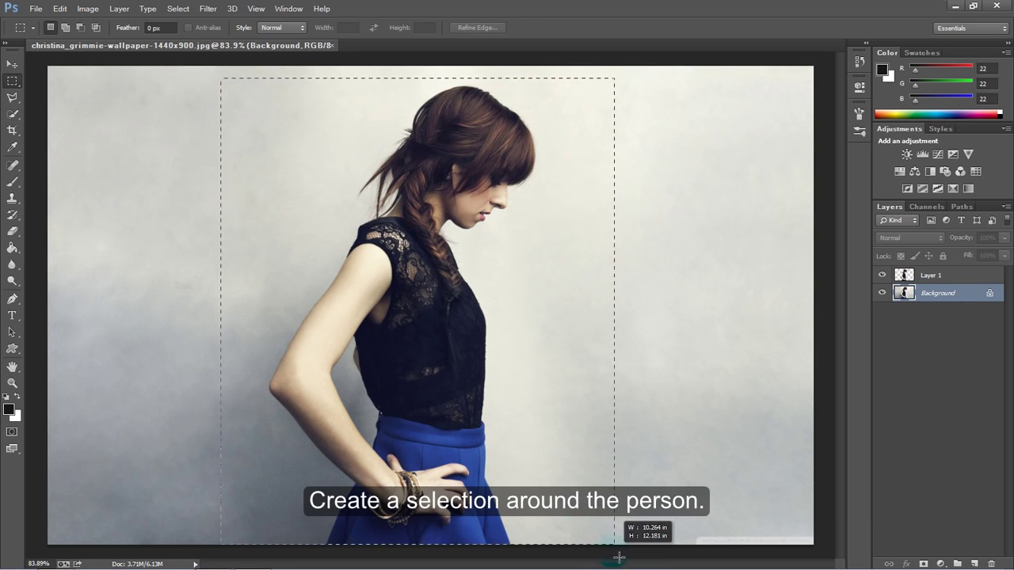
{"action": "right_click", "coordinate": [536, 301]}
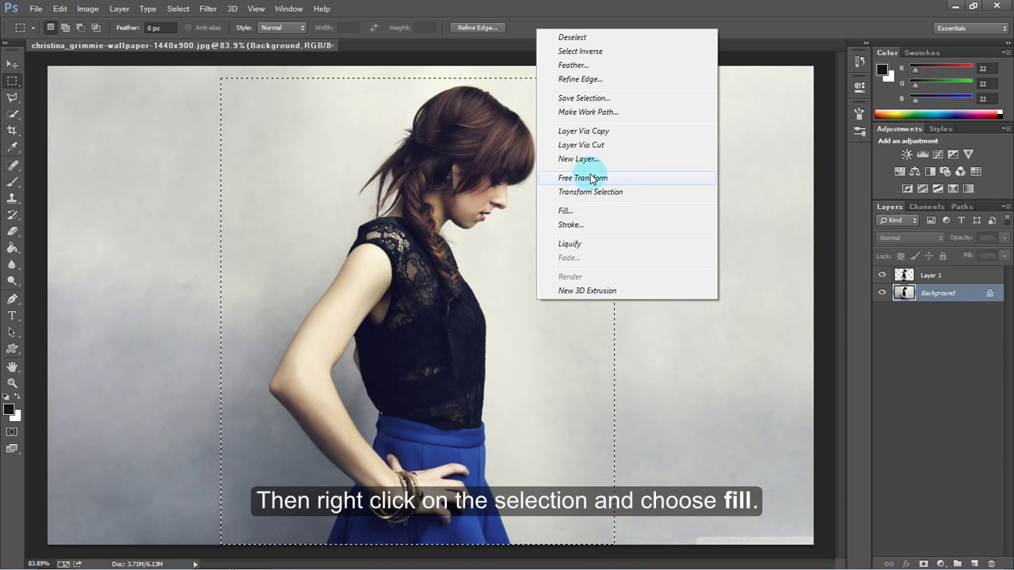
{"action": "left_click", "coordinate": [585, 212]}
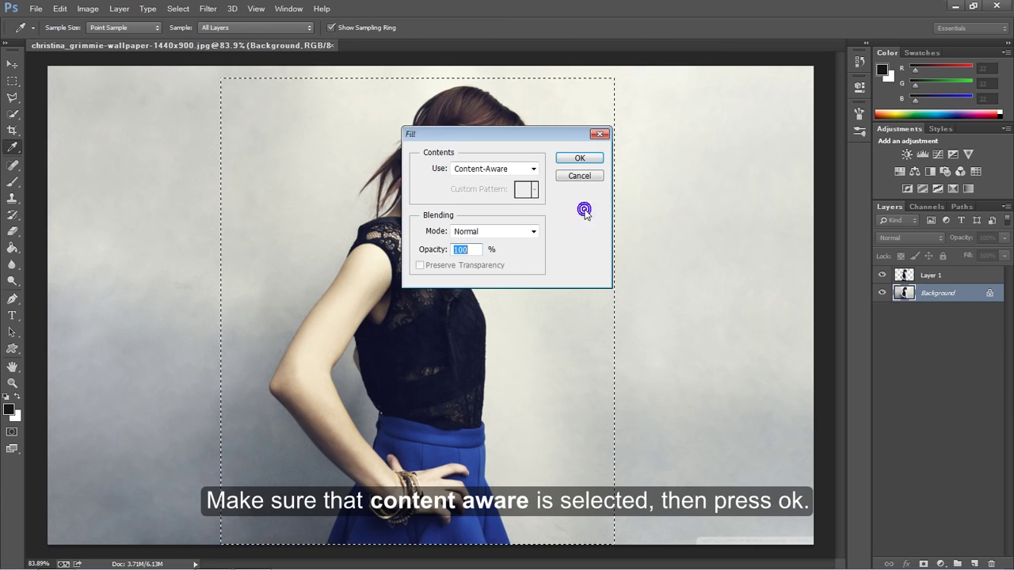
{"action": "left_click", "coordinate": [533, 168]}
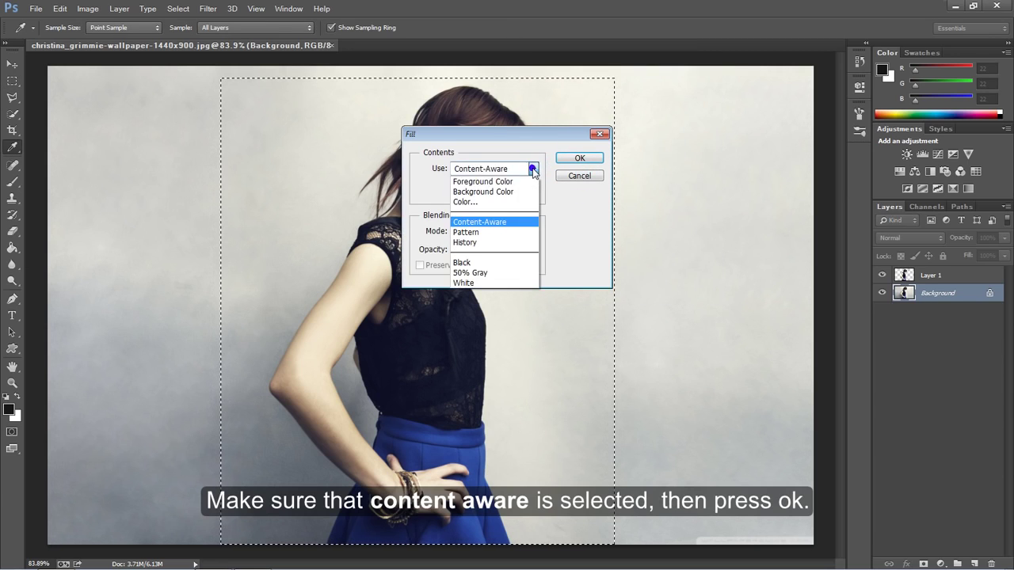
{"action": "left_click", "coordinate": [509, 219]}
{"action": "left_click", "coordinate": [580, 158]}
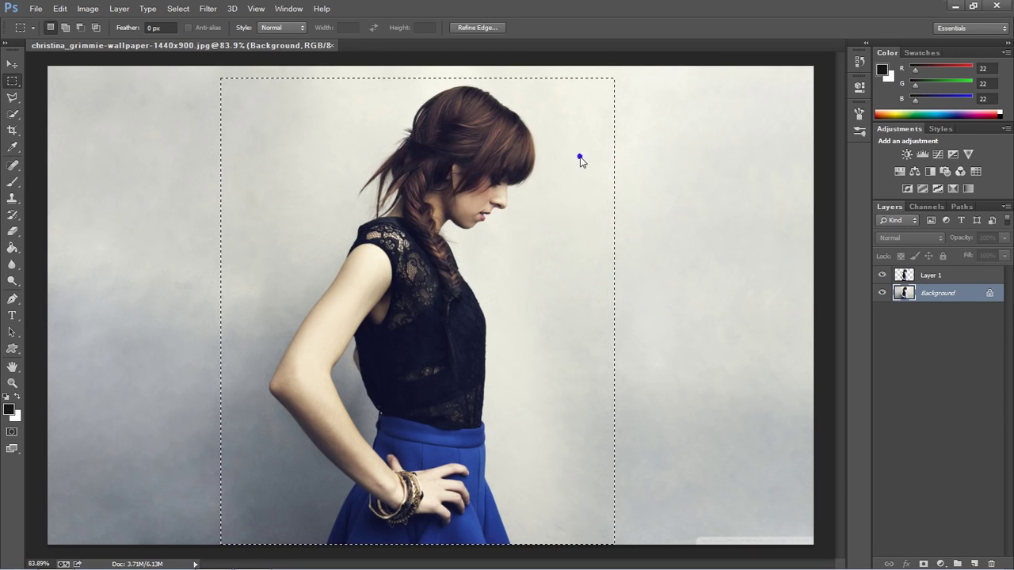
{"action": "left_click", "coordinate": [580, 231]}
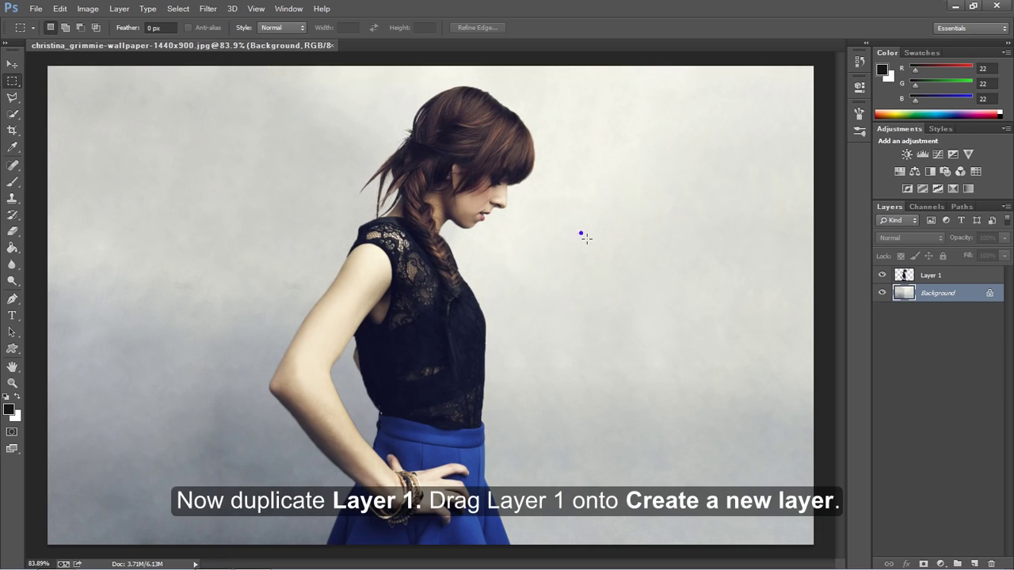
Step: Duplicate Layer 1, then Free Transform the original to about 186% width, smearing it rightward
{"action": "left_click_drag", "start_coordinate": [919, 275], "coordinate": [974, 565]}
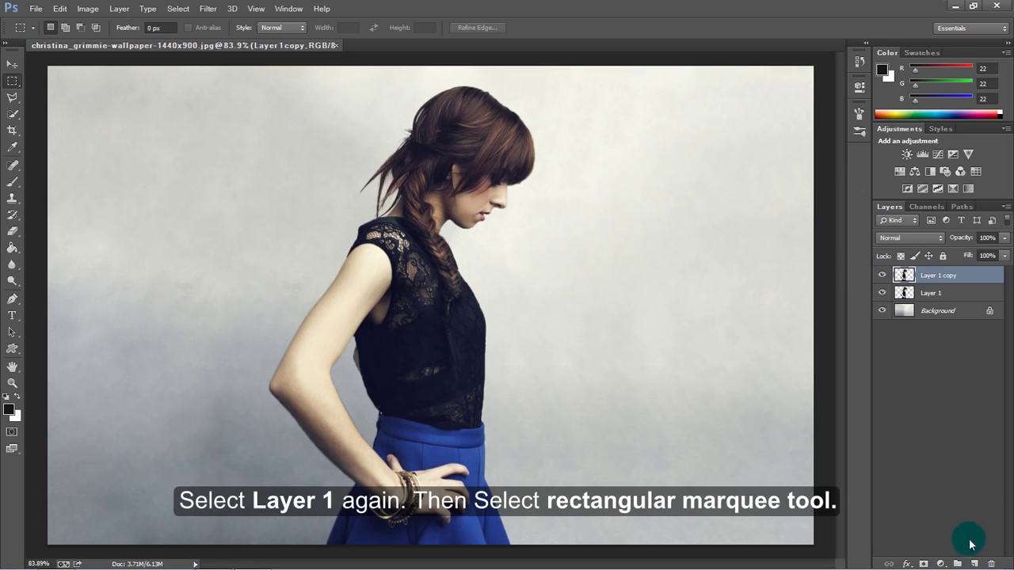
{"action": "left_click", "coordinate": [911, 293]}
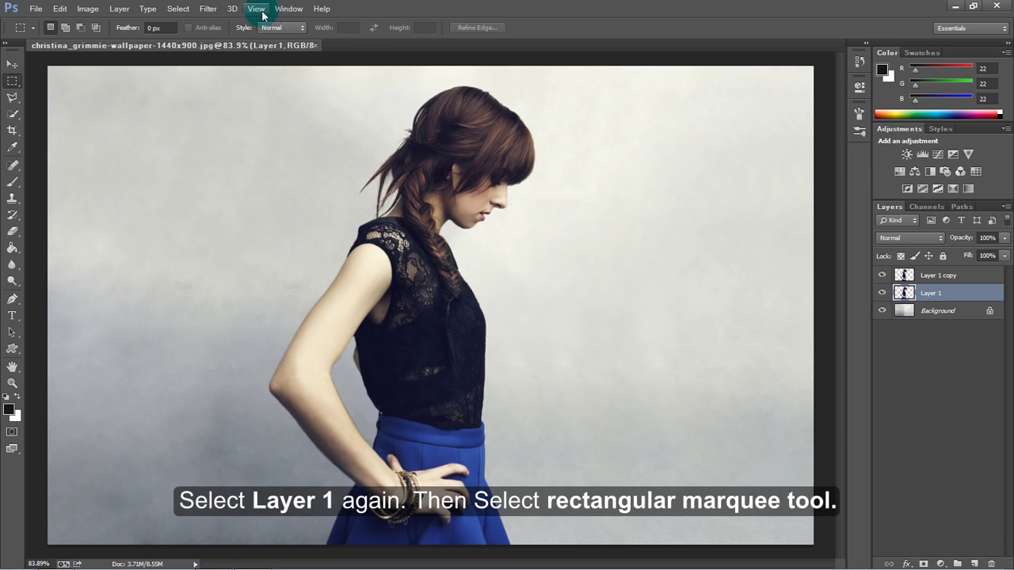
{"action": "left_click", "coordinate": [12, 81]}
{"action": "left_click", "coordinate": [443, 202]}
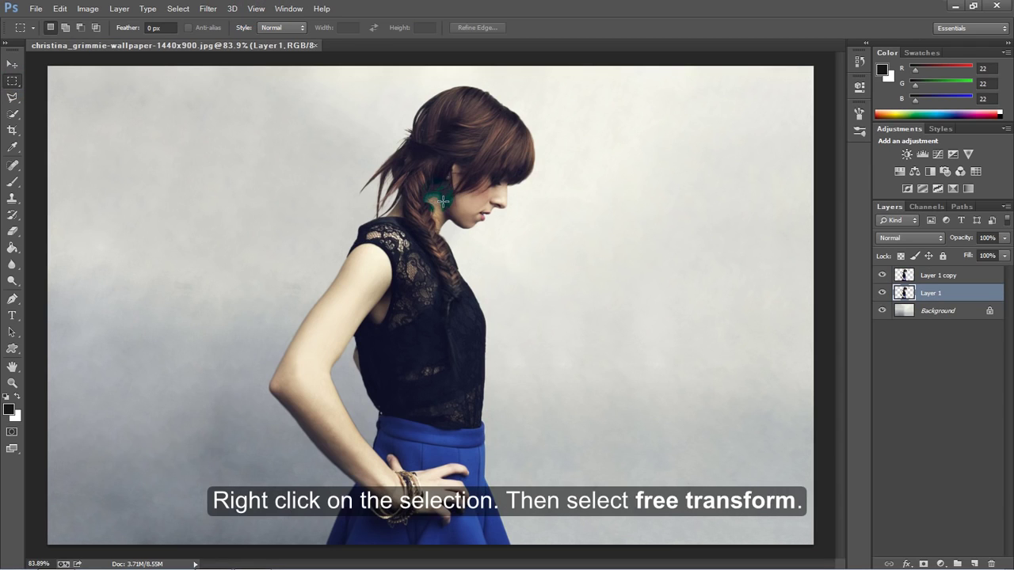
{"action": "right_click", "coordinate": [443, 201]}
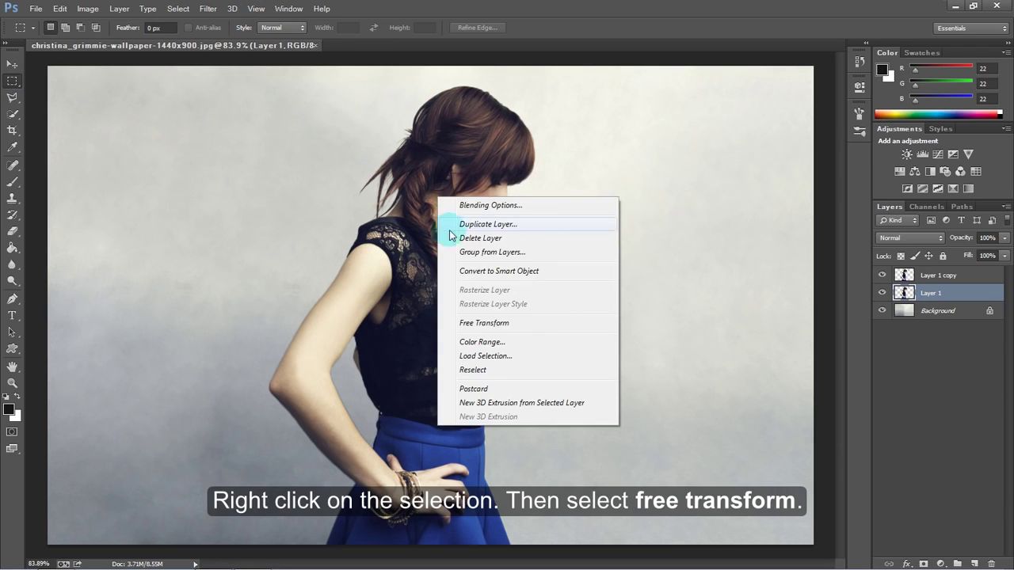
{"action": "left_click", "coordinate": [473, 323]}
{"action": "left_click_drag", "start_coordinate": [535, 320], "coordinate": [736, 324]}
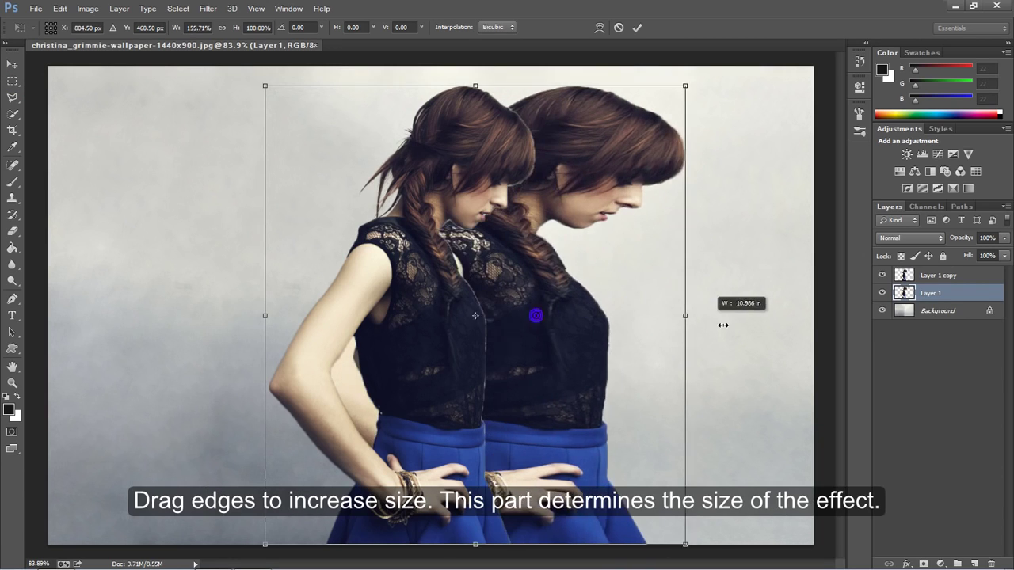
{"action": "mouse_move", "coordinate": [601, 320]}
{"action": "left_mouse_down"}
{"action": "mouse_move", "coordinate": [558, 320]}
{"action": "mouse_move", "coordinate": [574, 321]}
{"action": "left_mouse_up"}
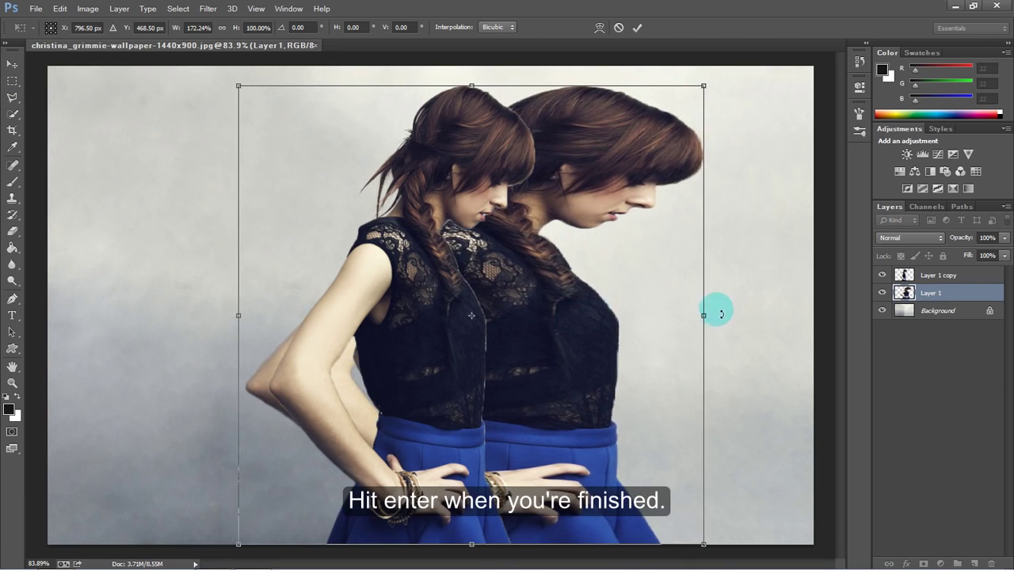
{"action": "left_click_drag", "start_coordinate": [717, 322], "coordinate": [740, 313]}
{"action": "left_click_drag", "start_coordinate": [607, 306], "coordinate": [582, 303]}
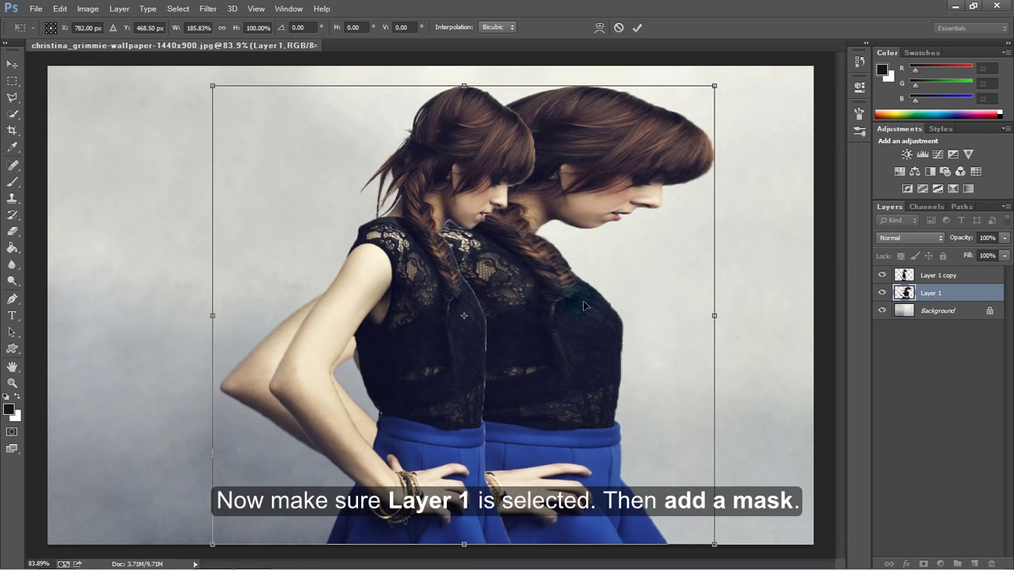
{"action": "key", "text": "Return"}
{"action": "key", "text": "m"}
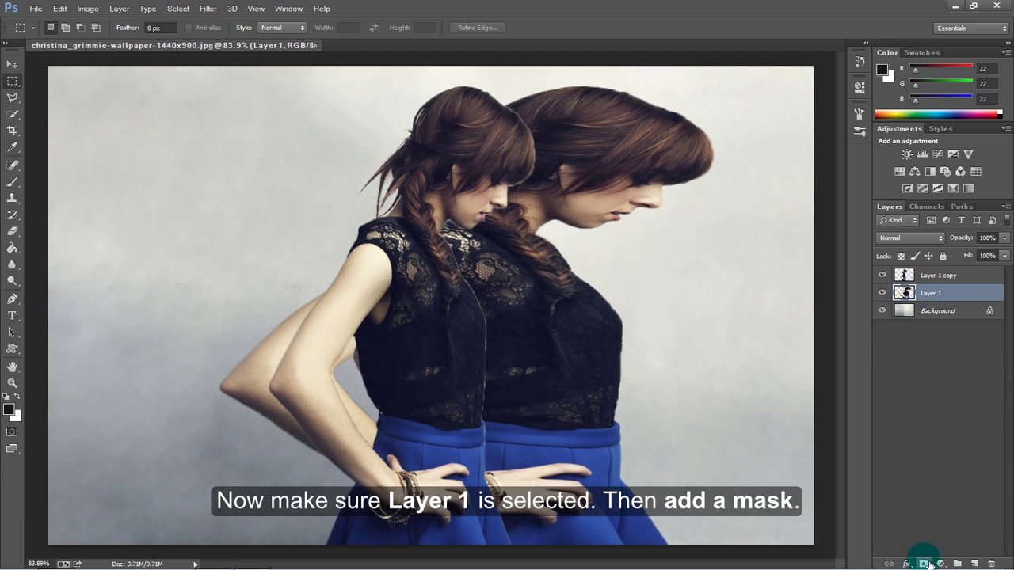
Step: Give Layer 1 a mask filled black with the Paint Bucket, and Layer 1 copy a white mask
{"action": "left_click", "coordinate": [924, 564]}
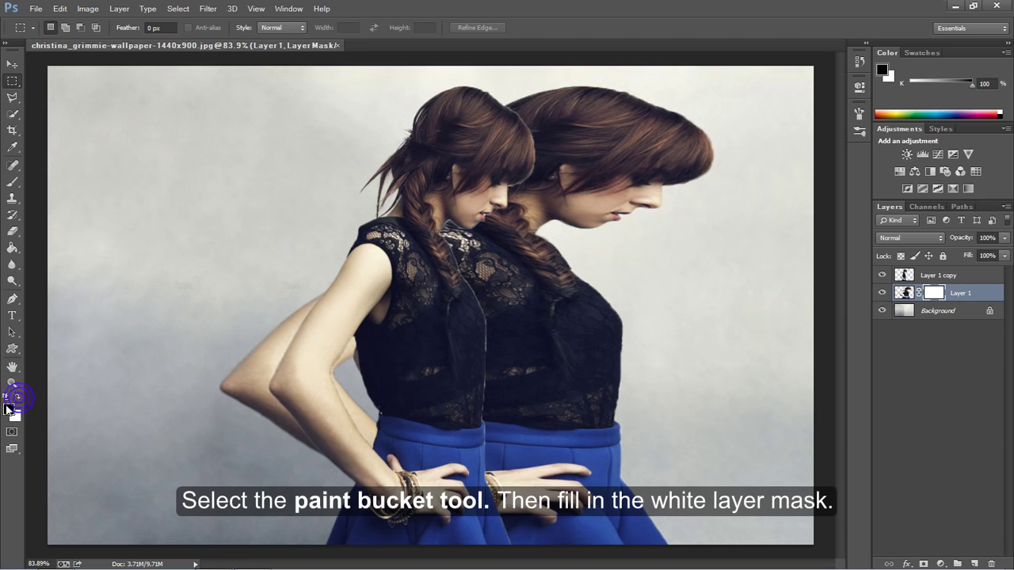
{"action": "left_click", "coordinate": [12, 249]}
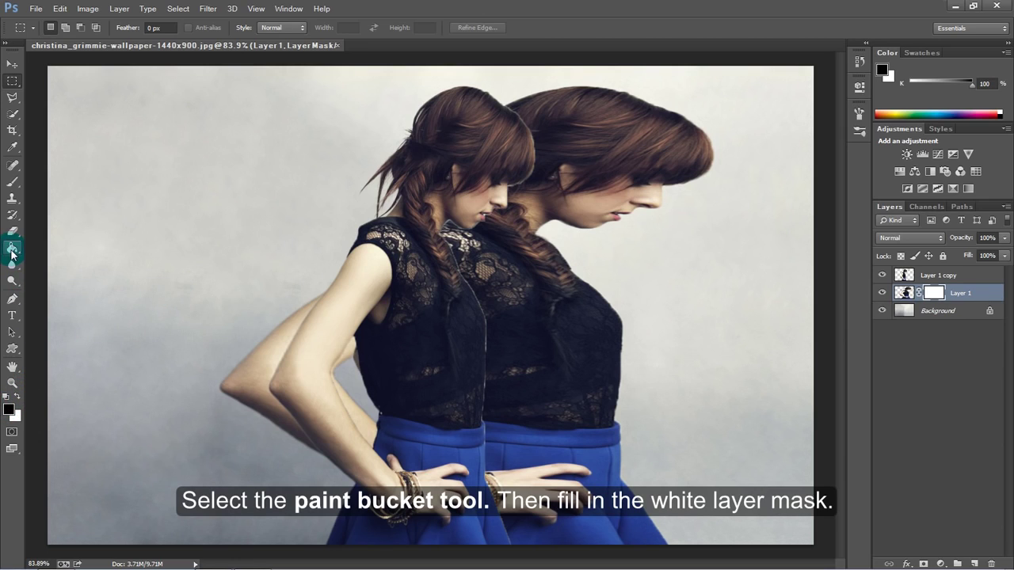
{"action": "left_click", "coordinate": [546, 302]}
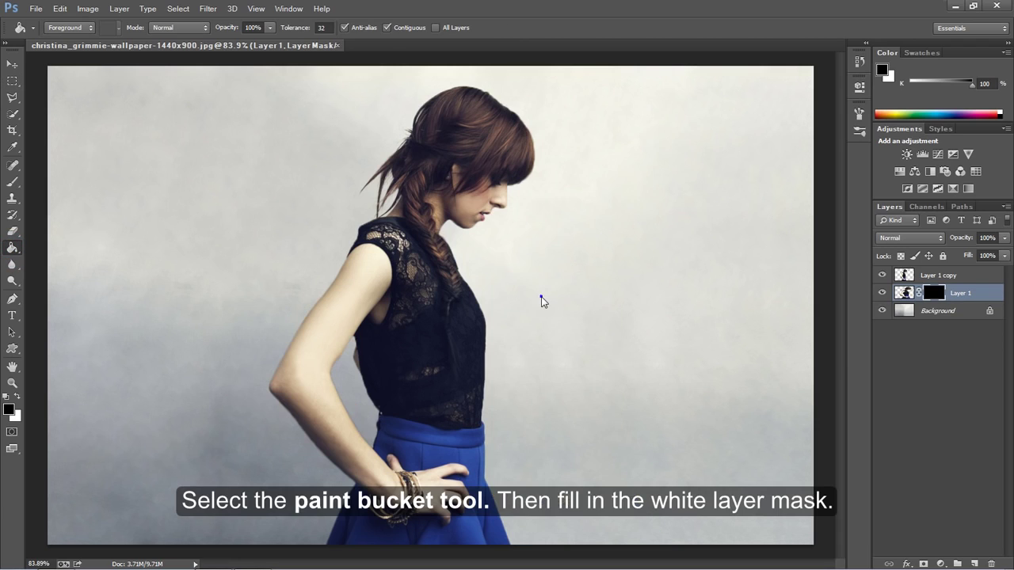
{"action": "left_click", "coordinate": [930, 275]}
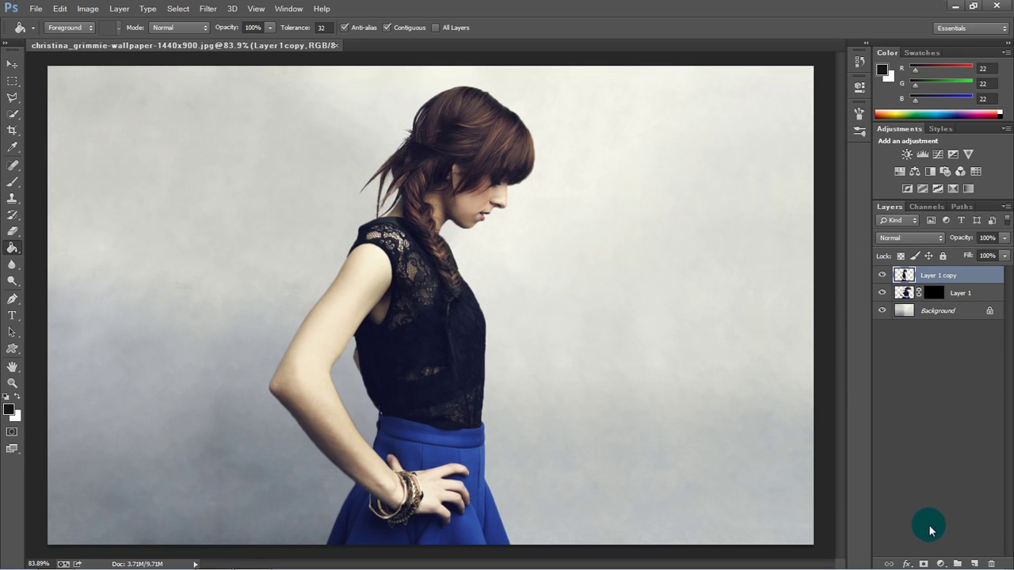
{"action": "left_click", "coordinate": [923, 564]}
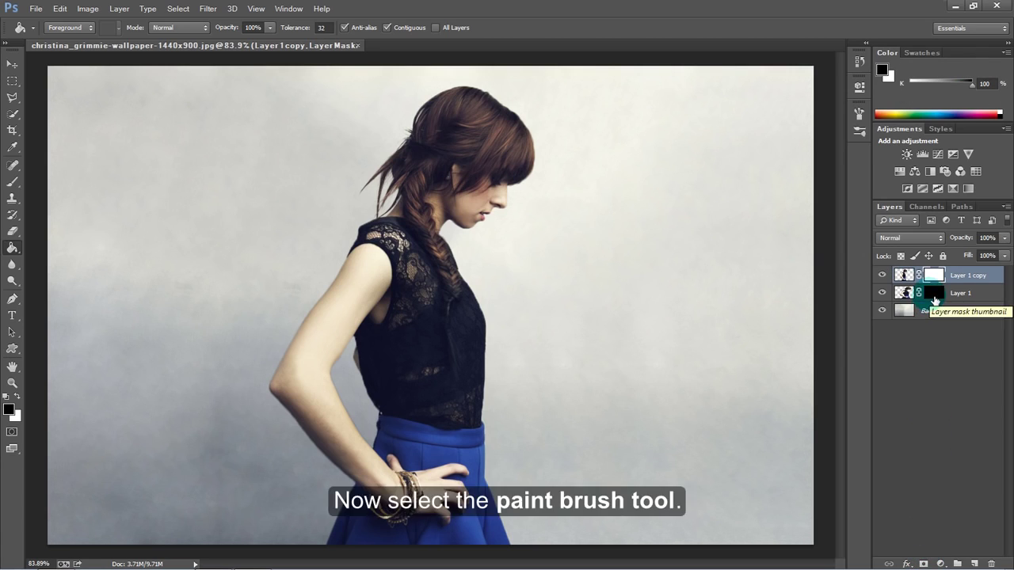
Step: Target Layer 1 copy's mask, load the Square Brushes set, and pick the 18 px square brush
{"action": "left_click", "coordinate": [931, 274]}
{"action": "left_click", "coordinate": [496, 221]}
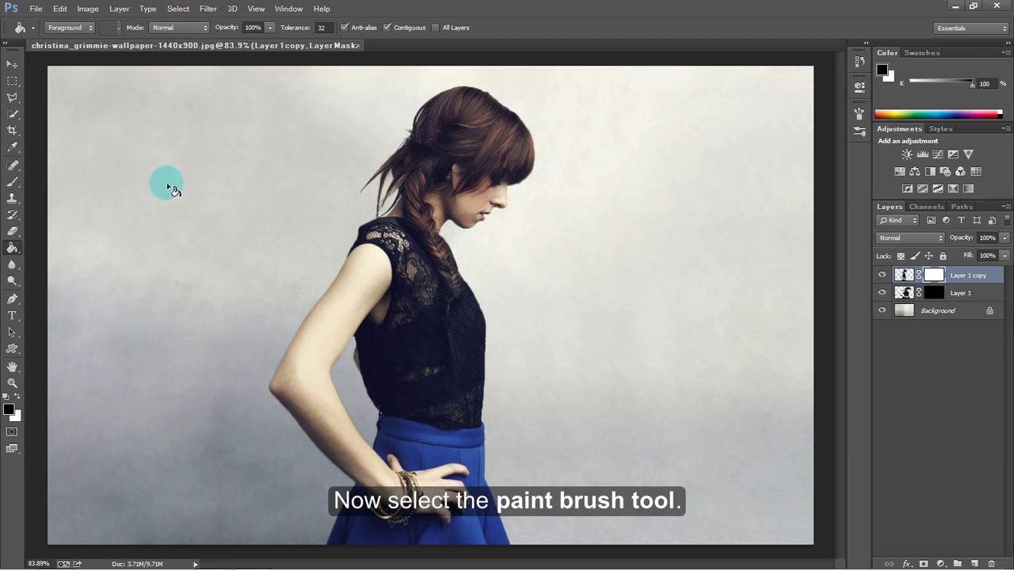
{"action": "left_click", "coordinate": [11, 183]}
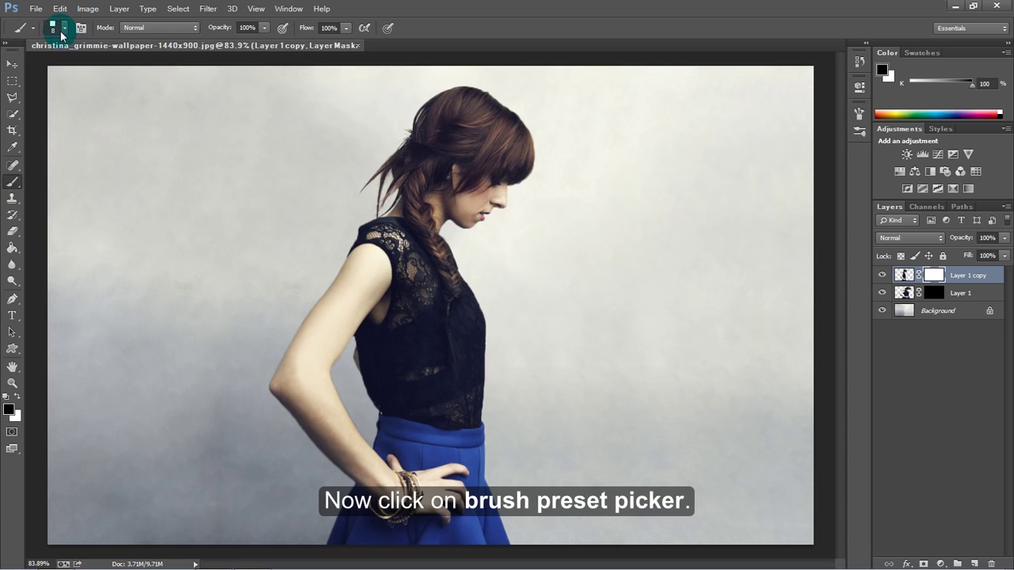
{"action": "left_click", "coordinate": [62, 32]}
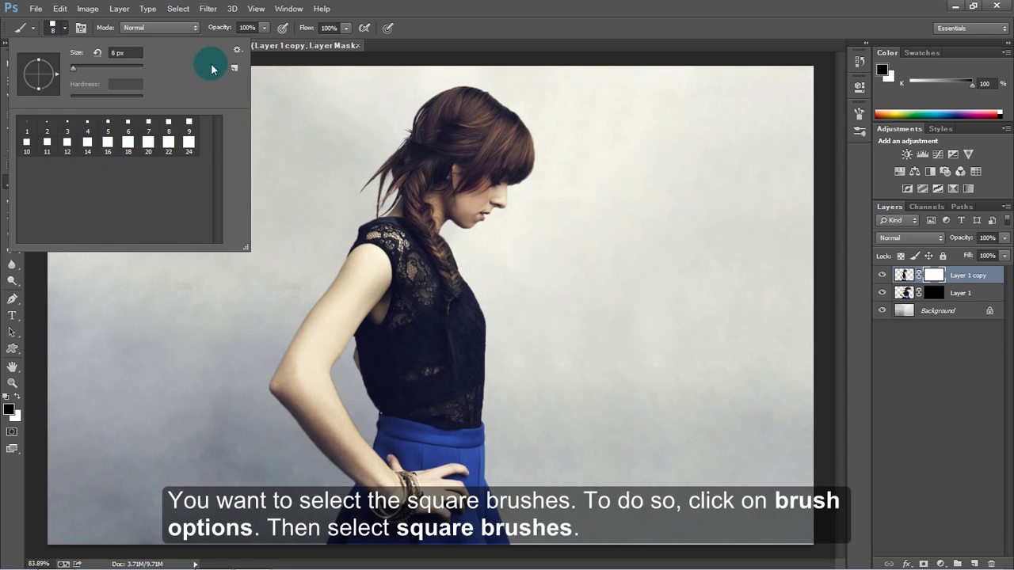
{"action": "left_click", "coordinate": [237, 50]}
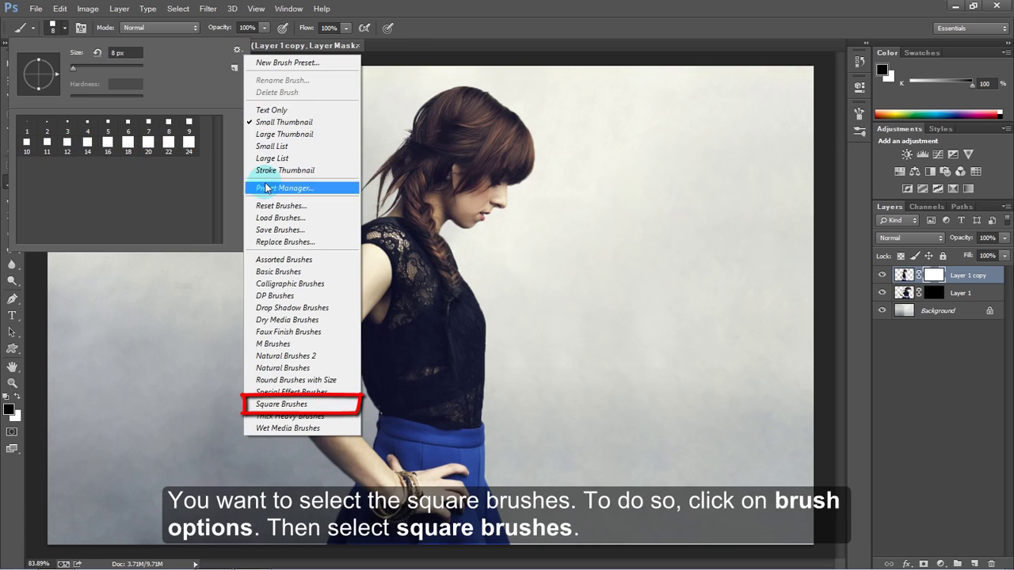
{"action": "left_click", "coordinate": [351, 405]}
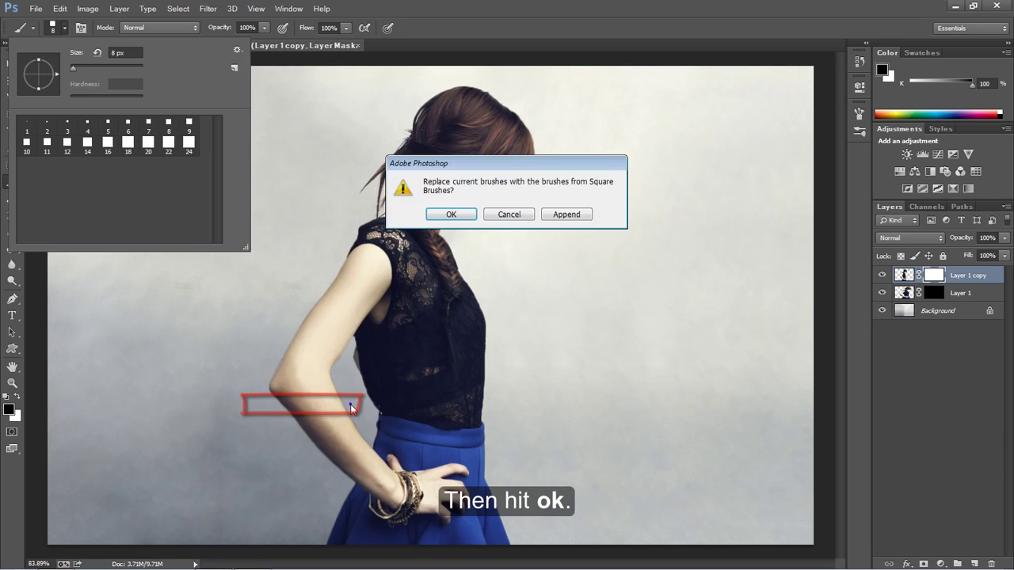
{"action": "left_click", "coordinate": [452, 215]}
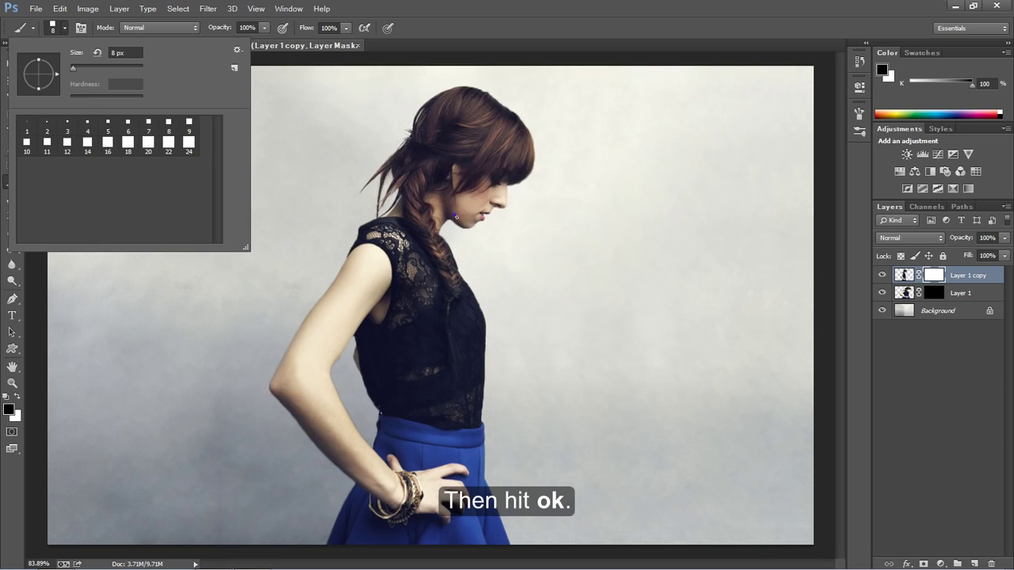
{"action": "left_click", "coordinate": [148, 149]}
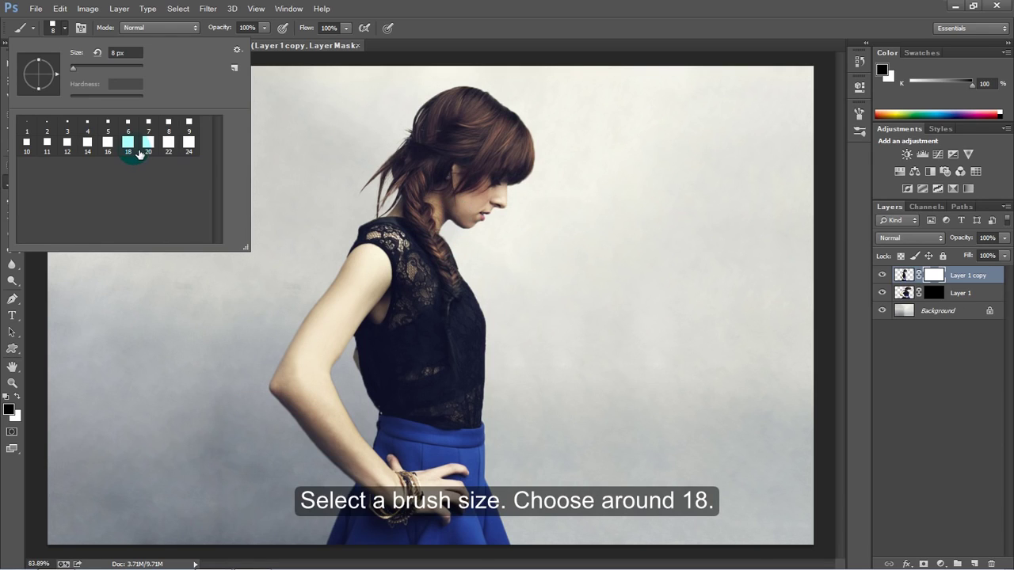
{"action": "left_click", "coordinate": [131, 148]}
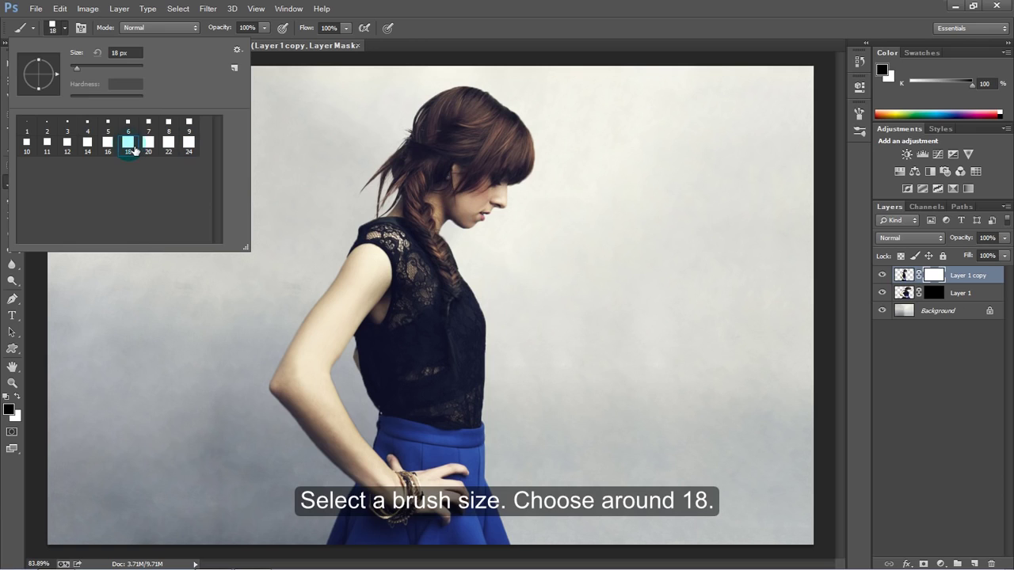
{"action": "double_click", "coordinate": [131, 147]}
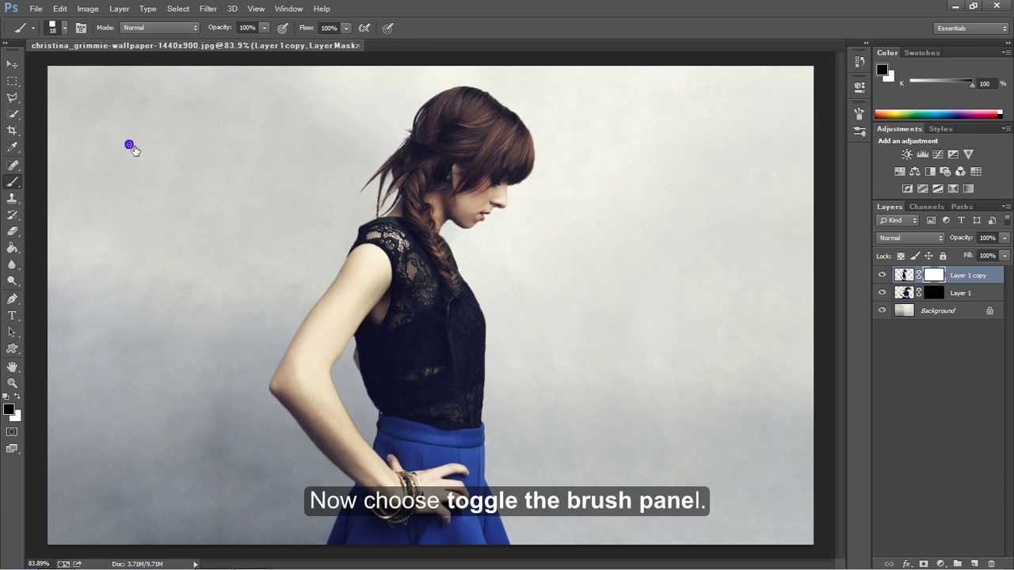
Step: Enable brush Scattering at 1000% with Count 1
{"action": "left_click", "coordinate": [81, 27]}
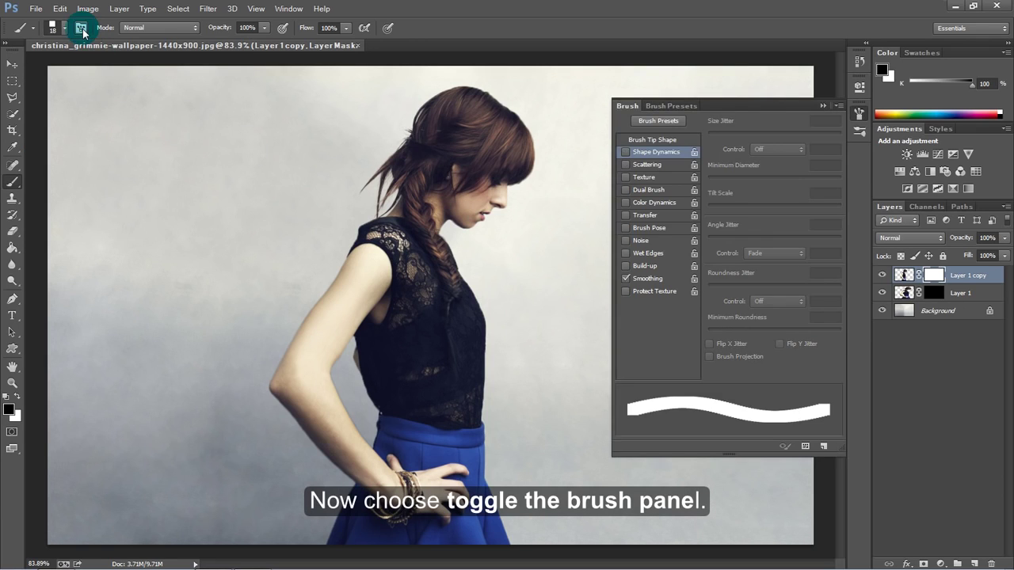
{"action": "left_click", "coordinate": [626, 165]}
{"action": "left_click", "coordinate": [647, 165]}
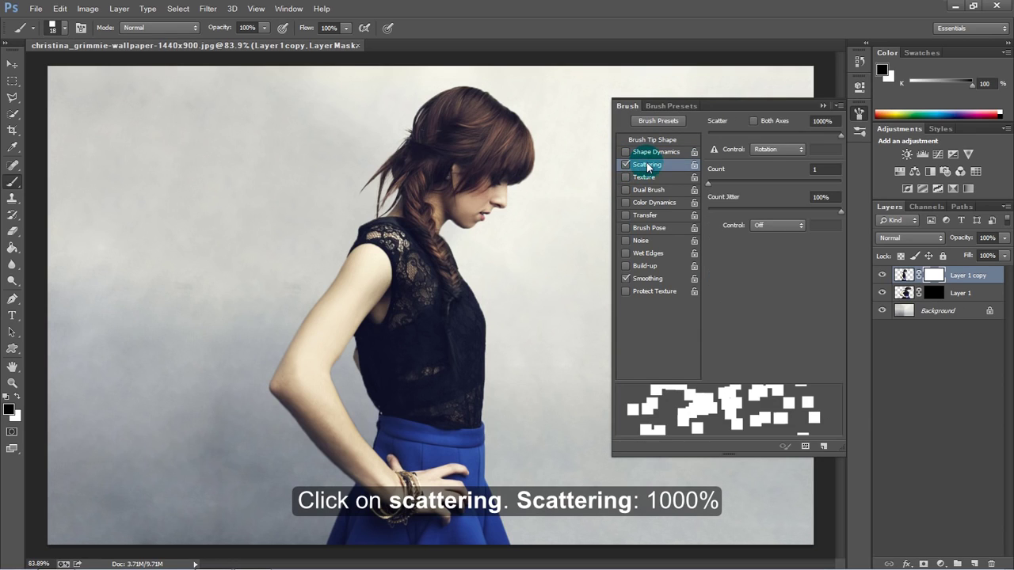
{"action": "left_click", "coordinate": [841, 136]}
{"action": "mouse_move", "coordinate": [841, 136]}
{"action": "left_mouse_down"}
{"action": "mouse_move", "coordinate": [729, 135]}
{"action": "mouse_move", "coordinate": [842, 137]}
{"action": "left_mouse_up"}
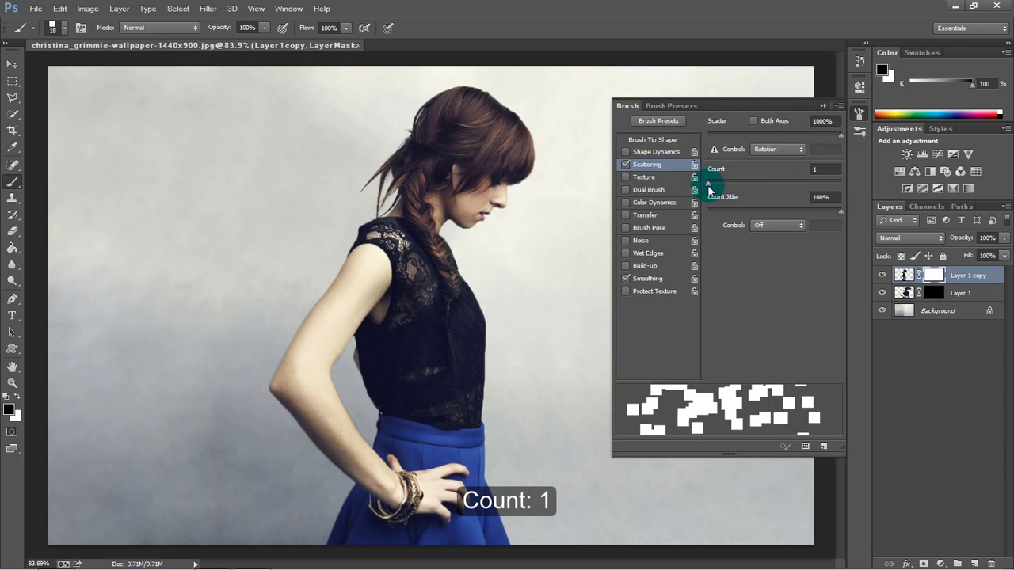
{"action": "mouse_move", "coordinate": [707, 183]}
{"action": "left_mouse_down"}
{"action": "mouse_move", "coordinate": [772, 188]}
{"action": "mouse_move", "coordinate": [706, 182]}
{"action": "left_mouse_up"}
{"action": "mouse_move", "coordinate": [810, 214]}
{"action": "left_mouse_down"}
{"action": "mouse_move", "coordinate": [840, 213]}
{"action": "mouse_move", "coordinate": [774, 214]}
{"action": "mouse_move", "coordinate": [842, 211]}
{"action": "left_mouse_up"}
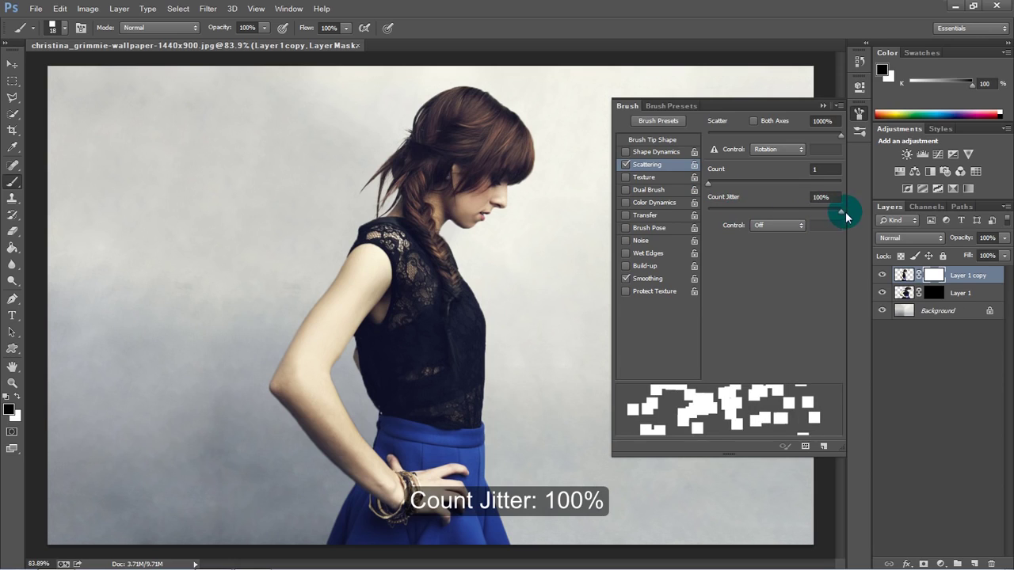
Step: Enable Shape Dynamics with 90% Size Jitter and close the brush settings
{"action": "left_click", "coordinate": [665, 152]}
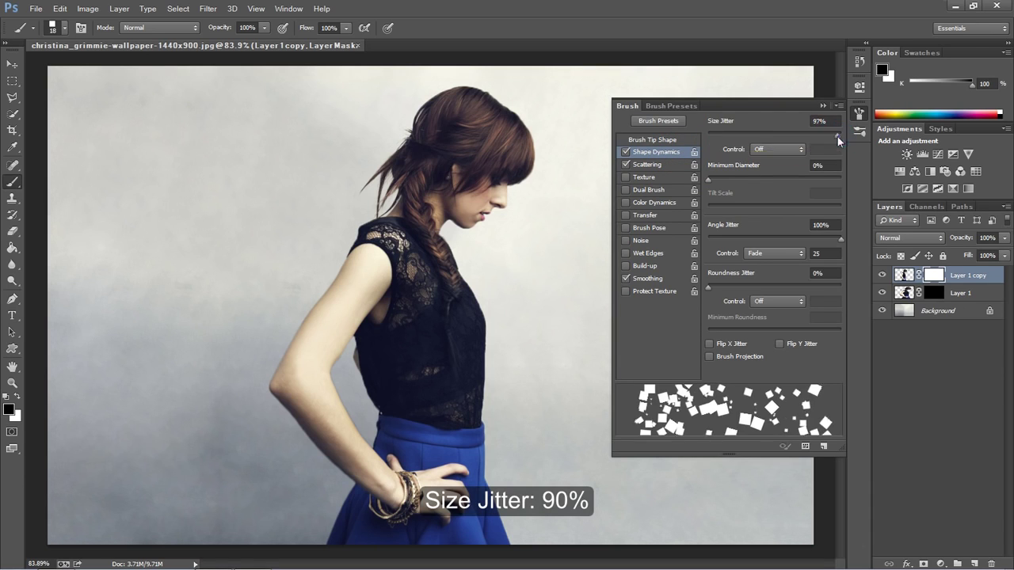
{"action": "mouse_move", "coordinate": [839, 134]}
{"action": "left_mouse_down"}
{"action": "mouse_move", "coordinate": [726, 140]}
{"action": "mouse_move", "coordinate": [829, 145]}
{"action": "left_mouse_up"}
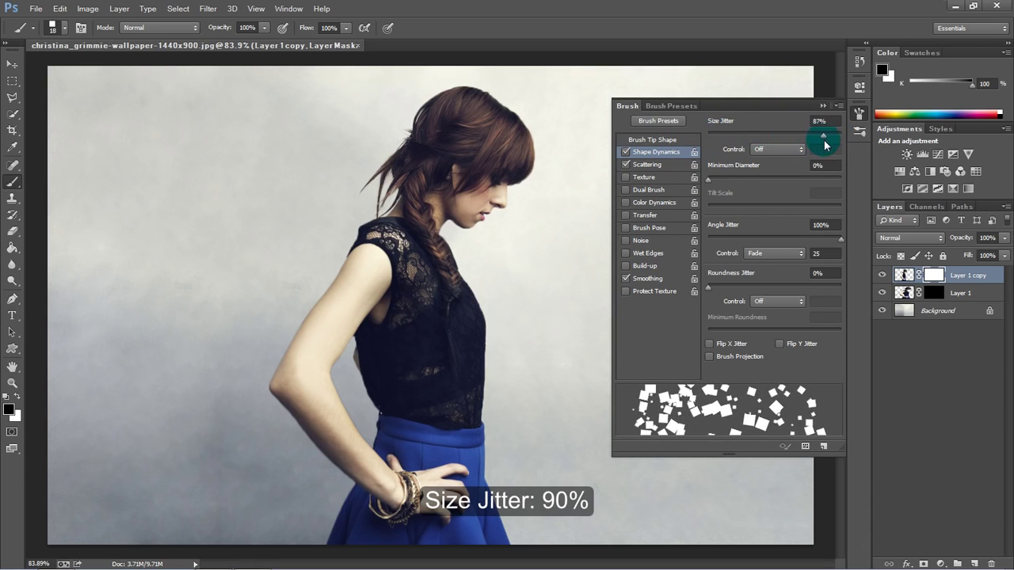
{"action": "mouse_move", "coordinate": [709, 179]}
{"action": "left_mouse_down"}
{"action": "mouse_move", "coordinate": [793, 182]}
{"action": "mouse_move", "coordinate": [709, 181]}
{"action": "left_mouse_up"}
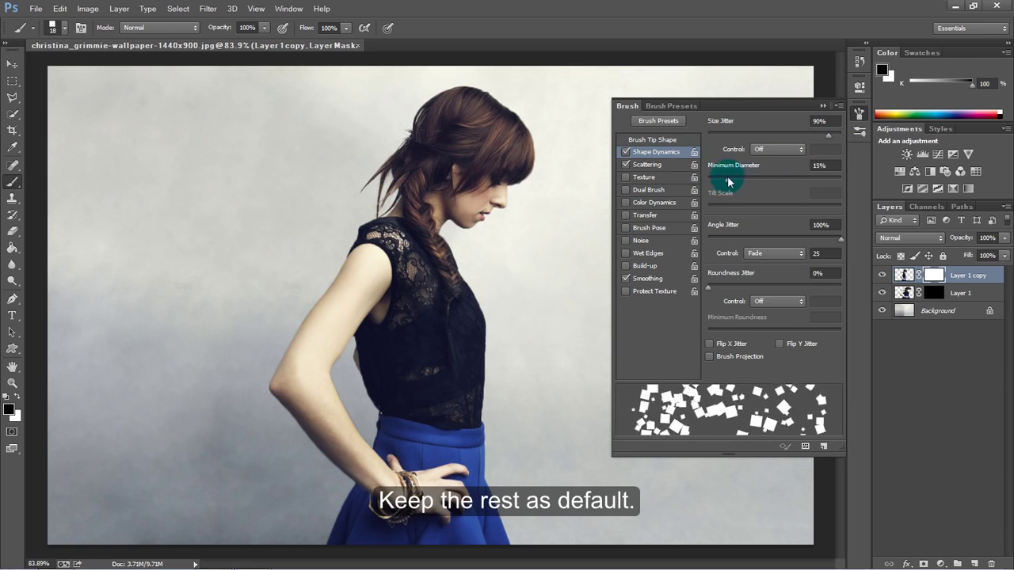
{"action": "left_click", "coordinate": [822, 106]}
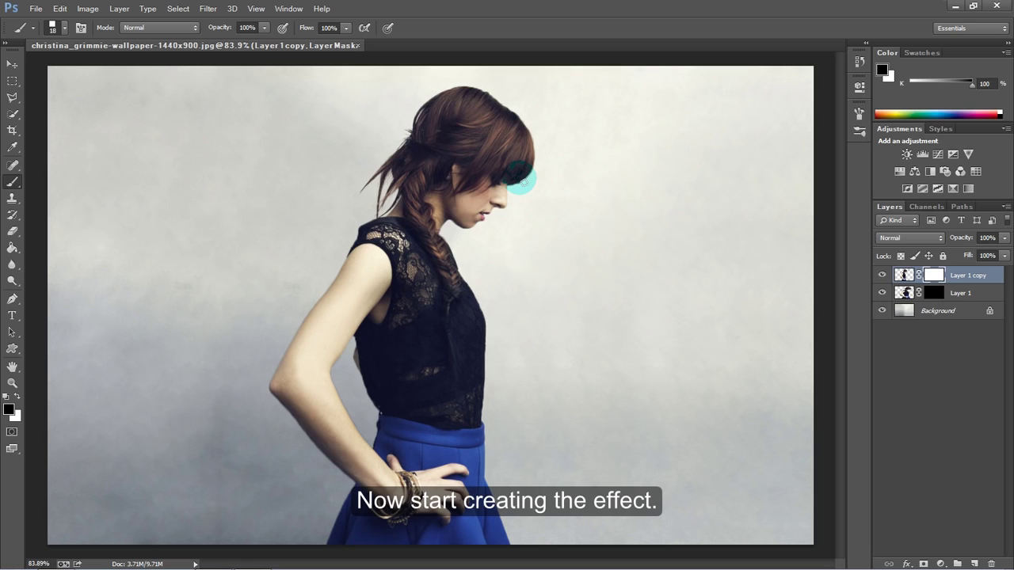
Step: Stamp large square particles over the hair and face, shrinking the brush from 50 to 30
{"action": "left_click_drag", "start_coordinate": [520, 188], "coordinate": [481, 212]}
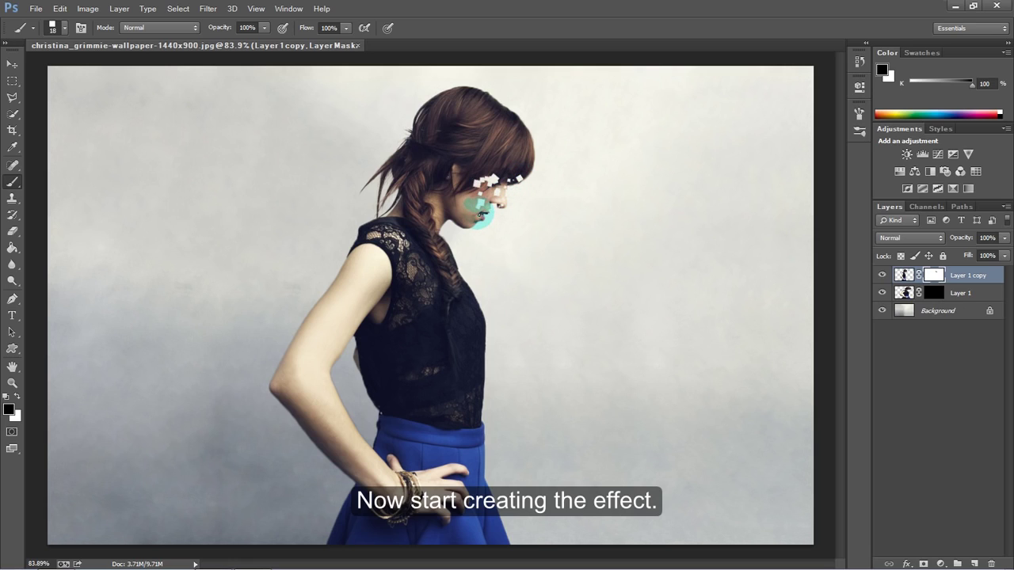
{"action": "key", "text": "ctrl+z"}
{"action": "left_click", "coordinate": [522, 151]}
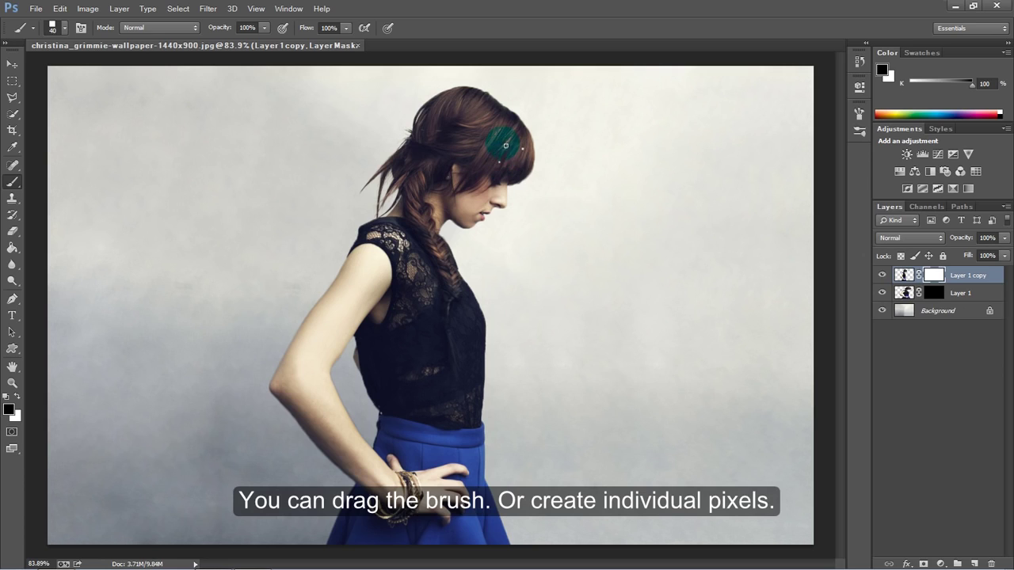
{"action": "left_click", "coordinate": [508, 143]}
{"action": "key", "text": "bracketright"}
{"action": "left_click", "coordinate": [511, 161]}
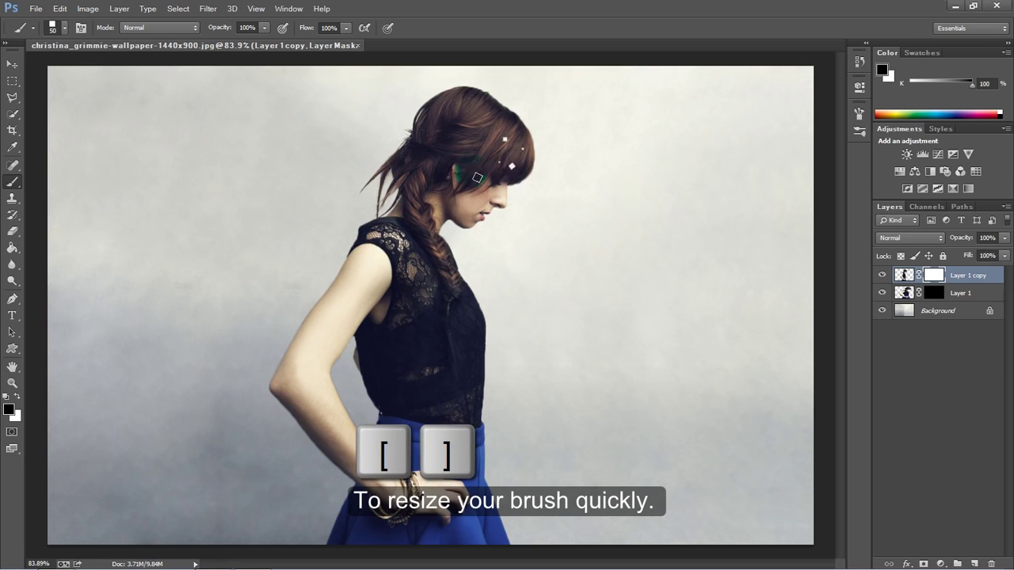
{"action": "key", "text": "bracketleft"}
{"action": "left_click", "coordinate": [486, 148]}
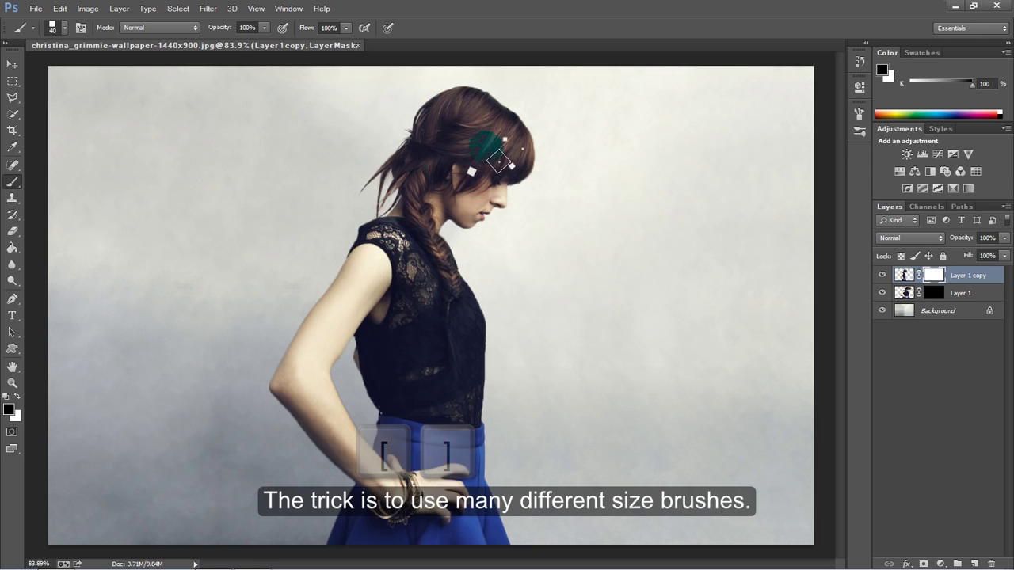
{"action": "key", "text": "bracketleft"}
{"action": "left_click_drag", "start_coordinate": [447, 194], "coordinate": [458, 205]}
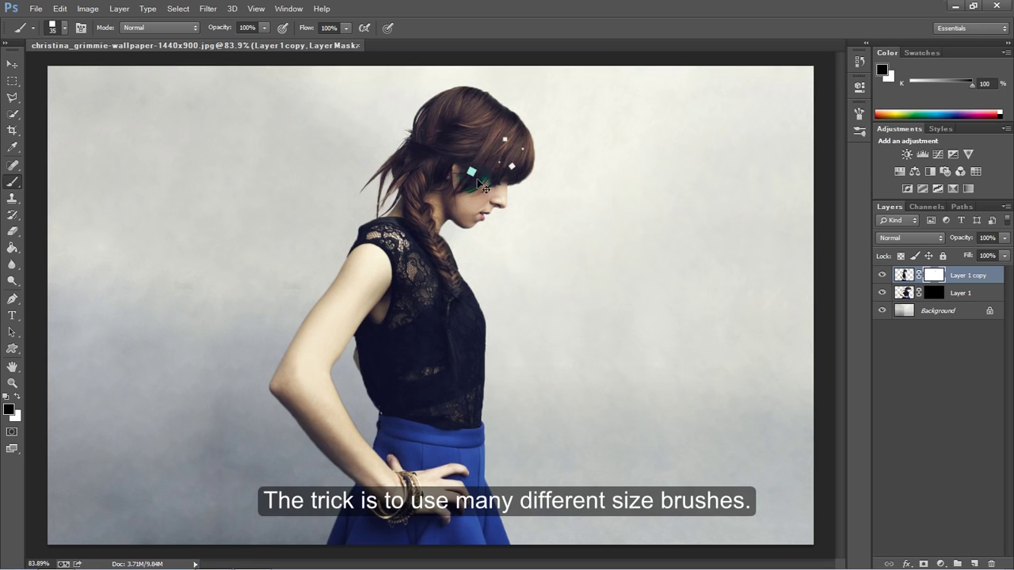
{"action": "key", "text": "bracketleft"}
{"action": "left_click", "coordinate": [491, 148]}
{"action": "left_click", "coordinate": [463, 212]}
{"action": "left_click", "coordinate": [450, 193]}
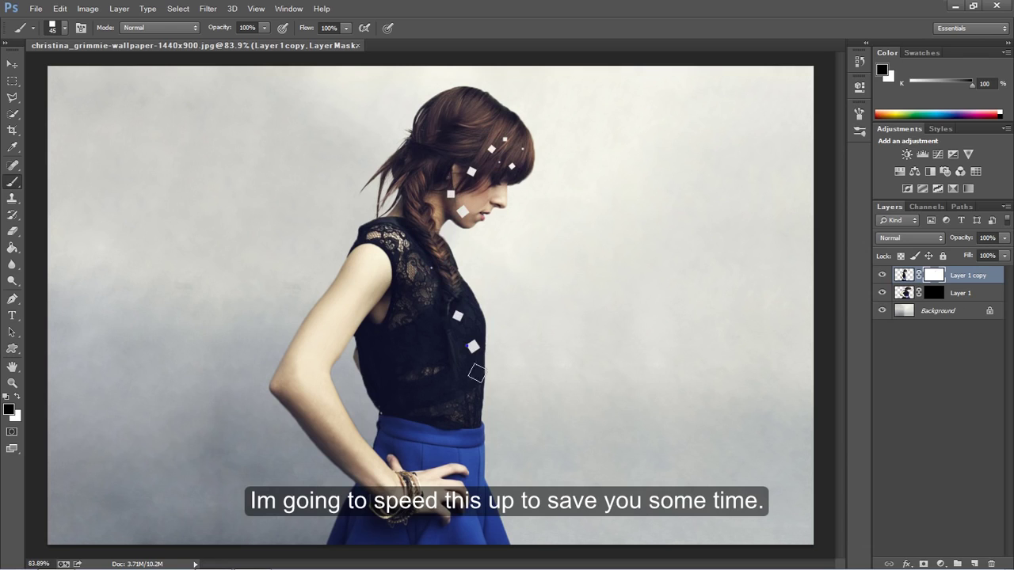
Step: Scatter smaller squares (25 and 9) over the black top, braid, neck and face
{"action": "key", "text": "bracketleft"}
{"action": "key", "text": "bracketleft"}
{"action": "key", "text": "bracketleft"}
{"action": "left_click", "coordinate": [463, 377]}
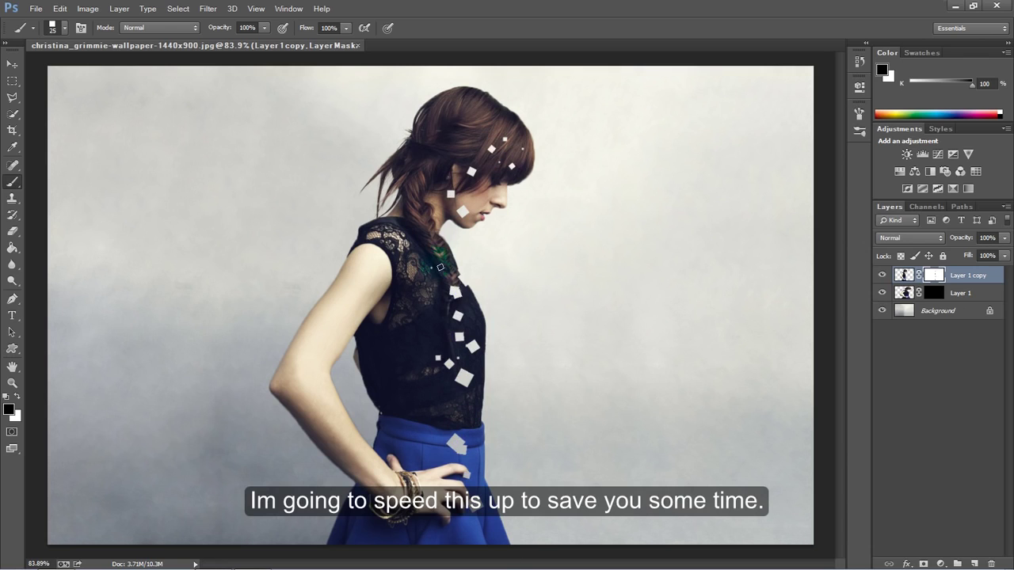
{"action": "key", "text": "bracketleft"}
{"action": "key", "text": "bracketleft"}
{"action": "key", "text": "bracketleft"}
{"action": "left_click", "coordinate": [418, 212]}
{"action": "left_click", "coordinate": [479, 194]}
{"action": "left_click", "coordinate": [496, 192]}
{"action": "left_click", "coordinate": [486, 111]}
{"action": "left_click", "coordinate": [528, 163]}
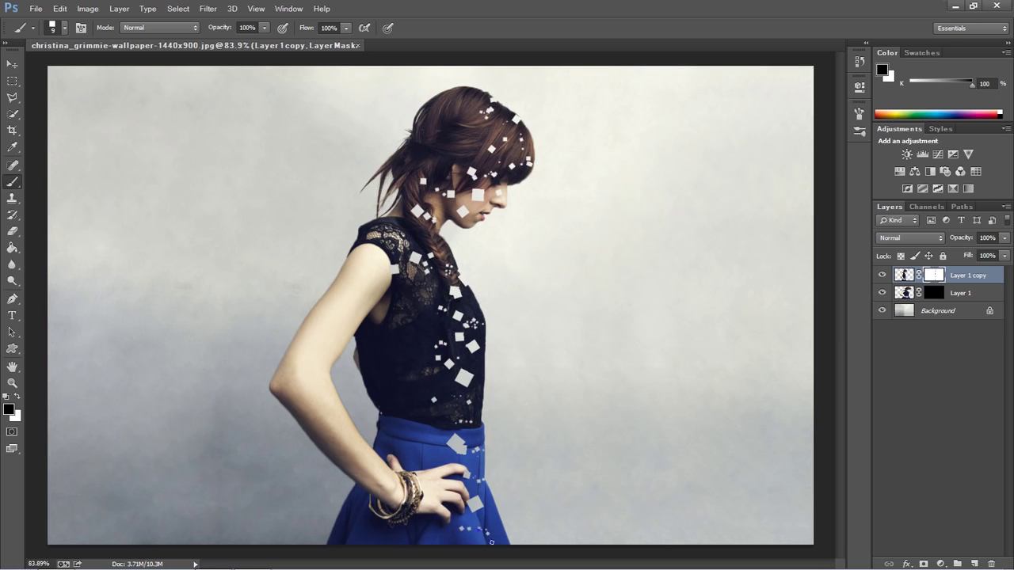
{"action": "left_click", "coordinate": [442, 246]}
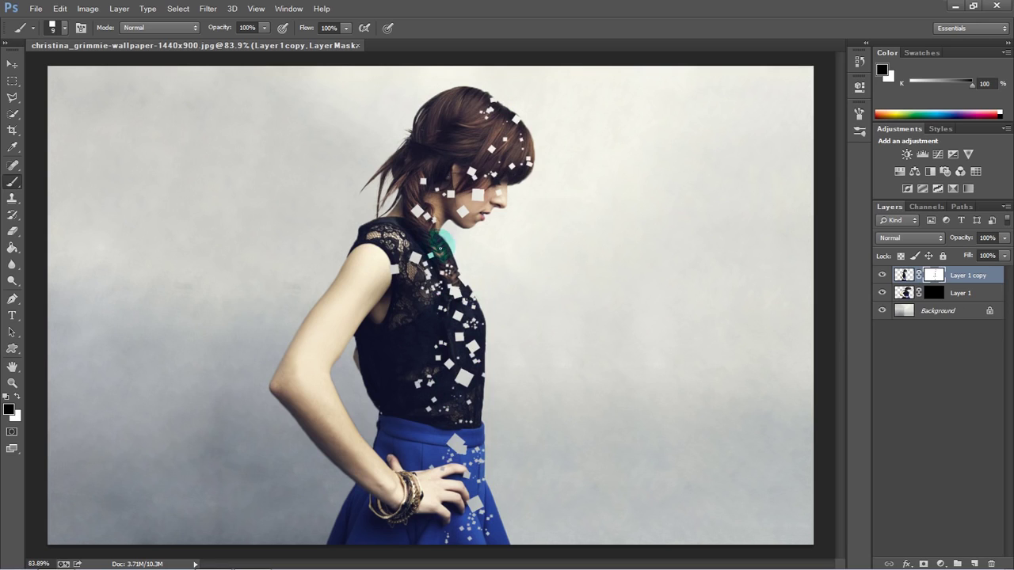
{"action": "left_click", "coordinate": [434, 209]}
{"action": "left_click", "coordinate": [477, 210]}
{"action": "left_click", "coordinate": [489, 142]}
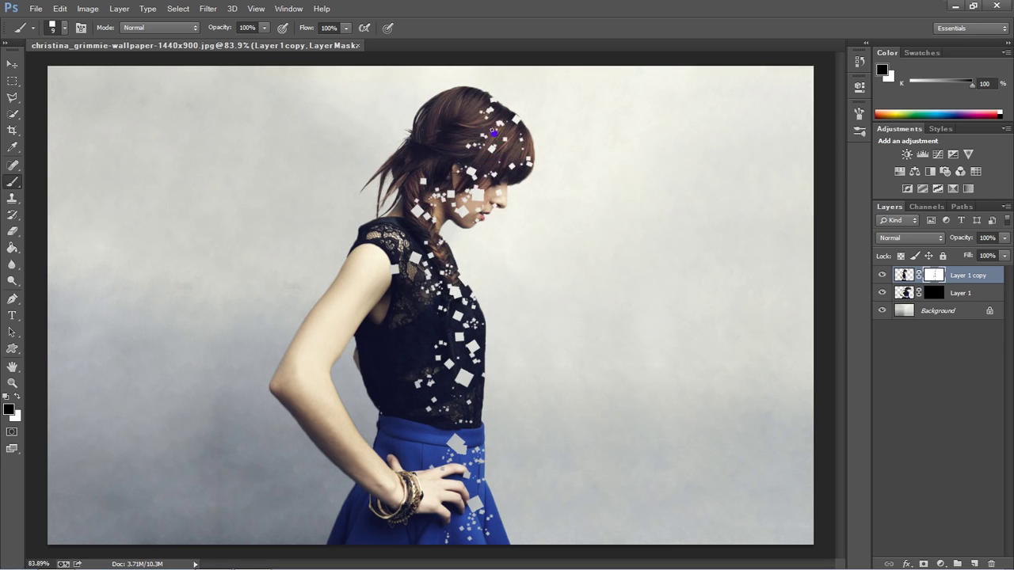
{"action": "left_click", "coordinate": [496, 382]}
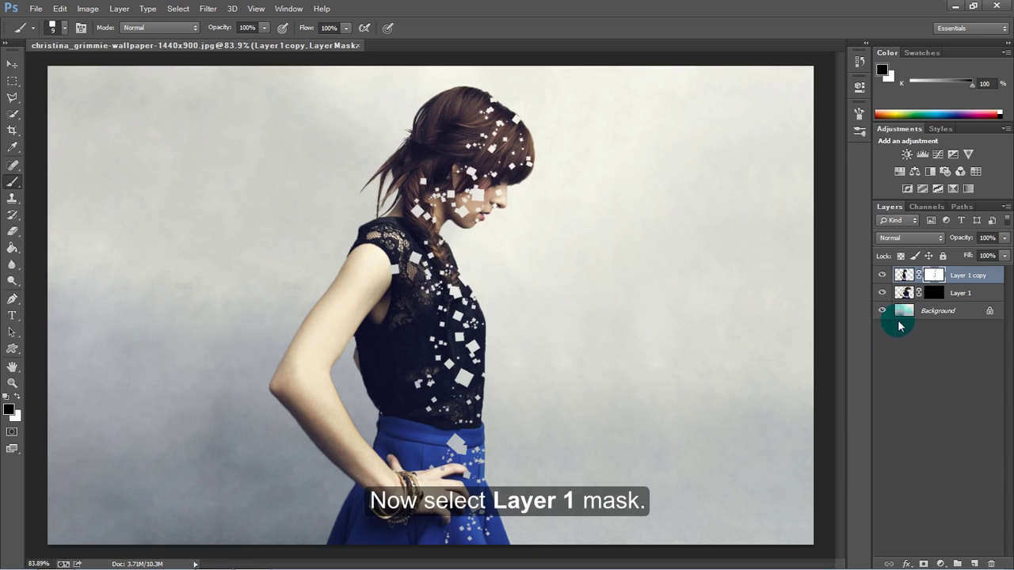
Step: Paint white on Layer 1's mask, stamping square particles beside the hair and face
{"action": "left_click", "coordinate": [935, 293]}
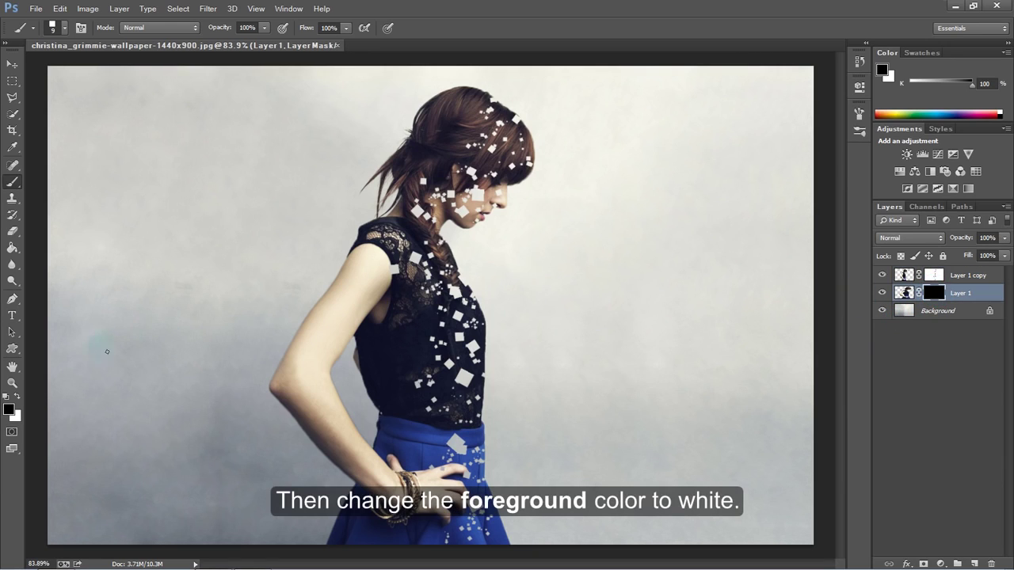
{"action": "left_click", "coordinate": [18, 397]}
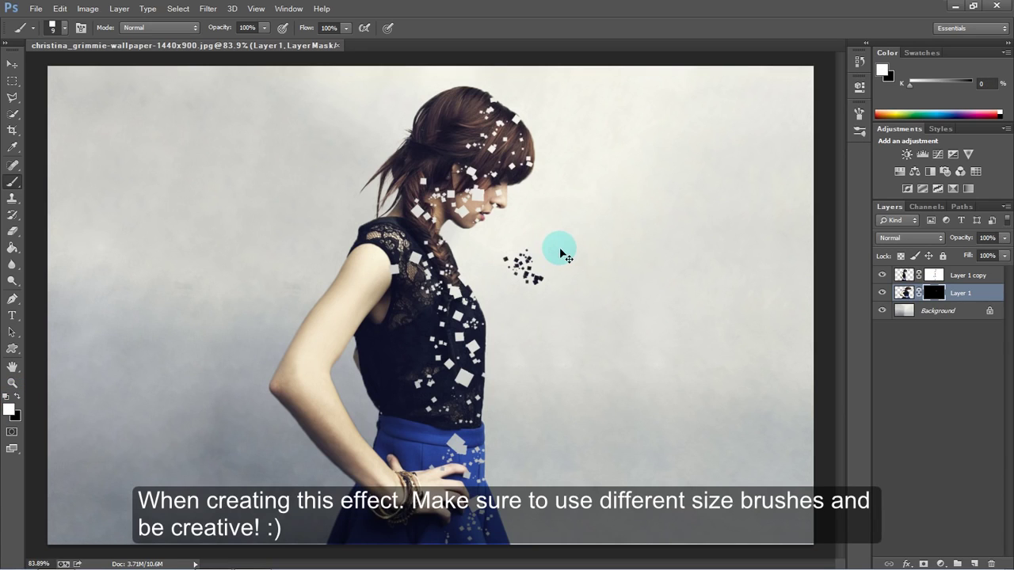
{"action": "key", "text": "ctrl+z"}
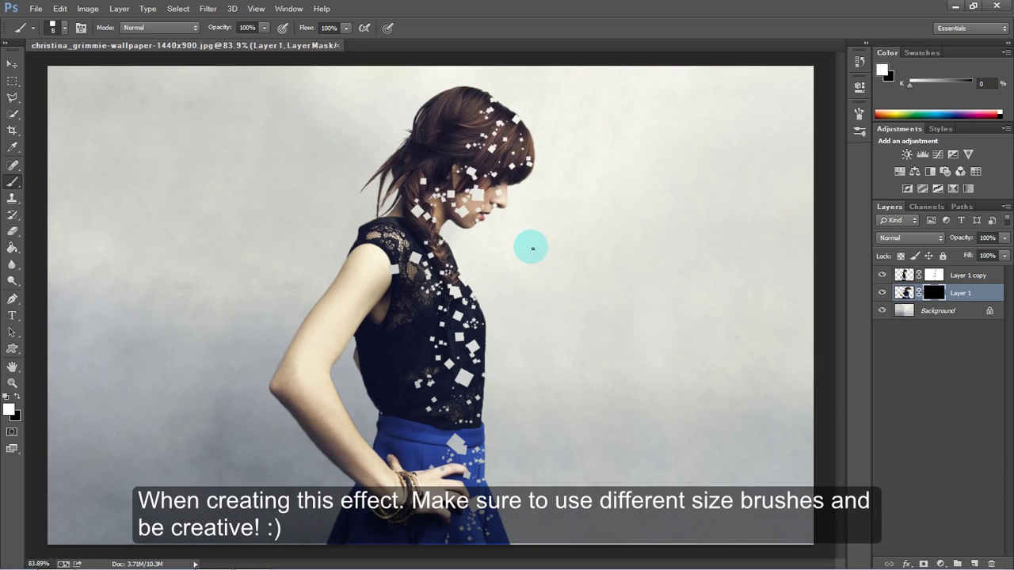
{"action": "left_click", "coordinate": [547, 209]}
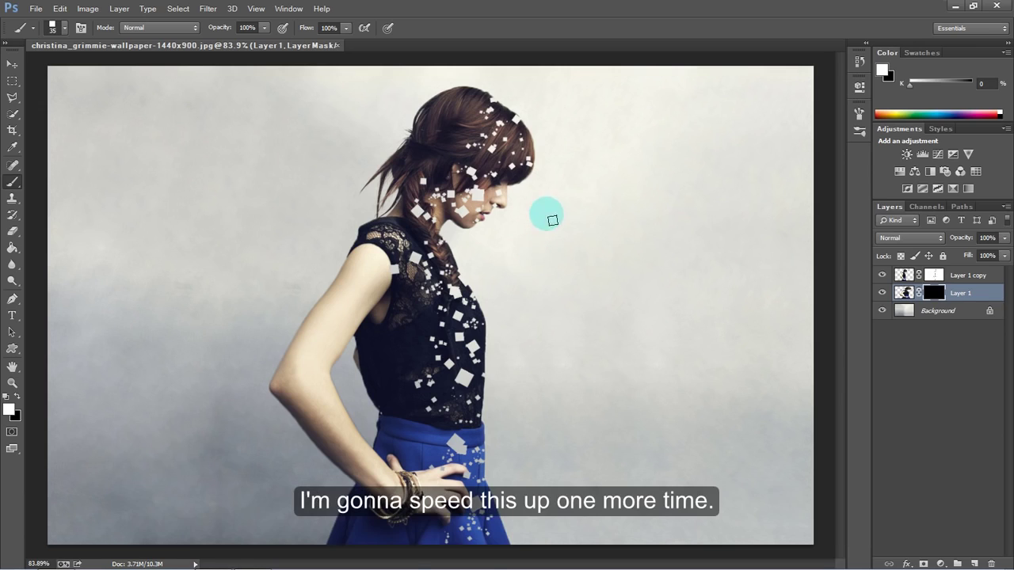
{"action": "left_click", "coordinate": [549, 174]}
{"action": "left_click", "coordinate": [538, 125]}
{"action": "key", "text": "bracketleft"}
{"action": "key", "text": "bracketleft"}
{"action": "key", "text": "bracketleft"}
{"action": "left_click", "coordinate": [553, 153]}
{"action": "left_click", "coordinate": [534, 118]}
{"action": "left_click", "coordinate": [559, 118]}
{"action": "key", "text": "bracketleft"}
{"action": "left_click", "coordinate": [523, 215]}
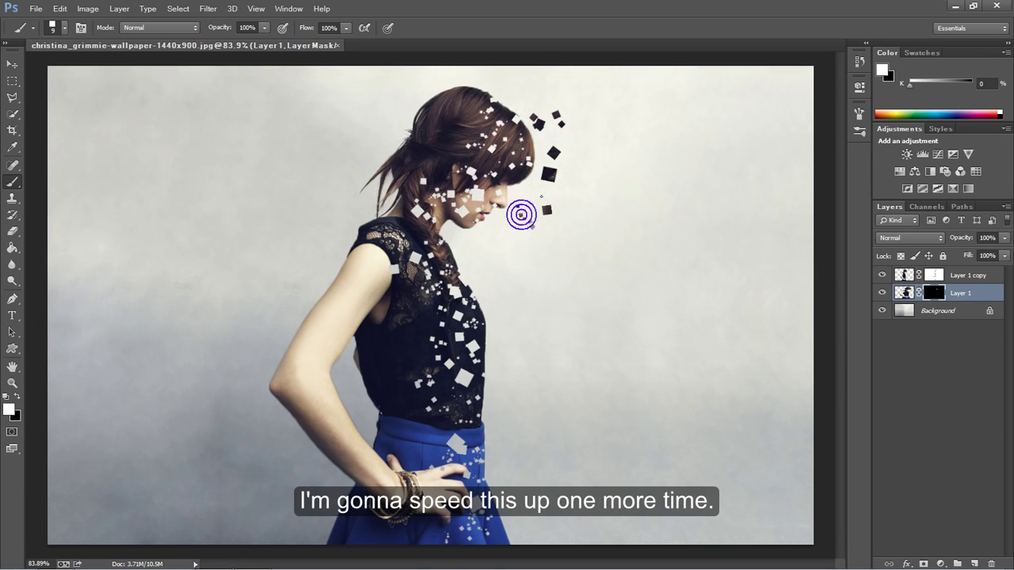
{"action": "left_click", "coordinate": [479, 248]}
Step: Stamp a trail of squares below the face and beside the chest
{"action": "left_click", "coordinate": [537, 325]}
{"action": "left_click", "coordinate": [508, 365]}
{"action": "left_click", "coordinate": [538, 385]}
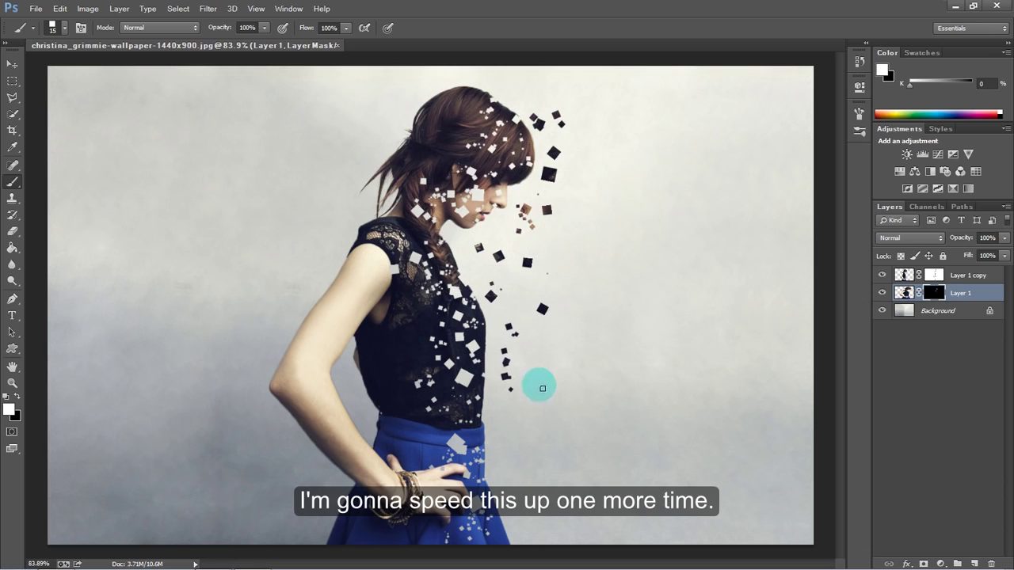
{"action": "left_click", "coordinate": [519, 433]}
{"action": "key", "text": "bracketright"}
{"action": "left_click", "coordinate": [568, 264]}
{"action": "key", "text": "bracketleft"}
{"action": "key", "text": "bracketleft"}
{"action": "key", "text": "bracketleft"}
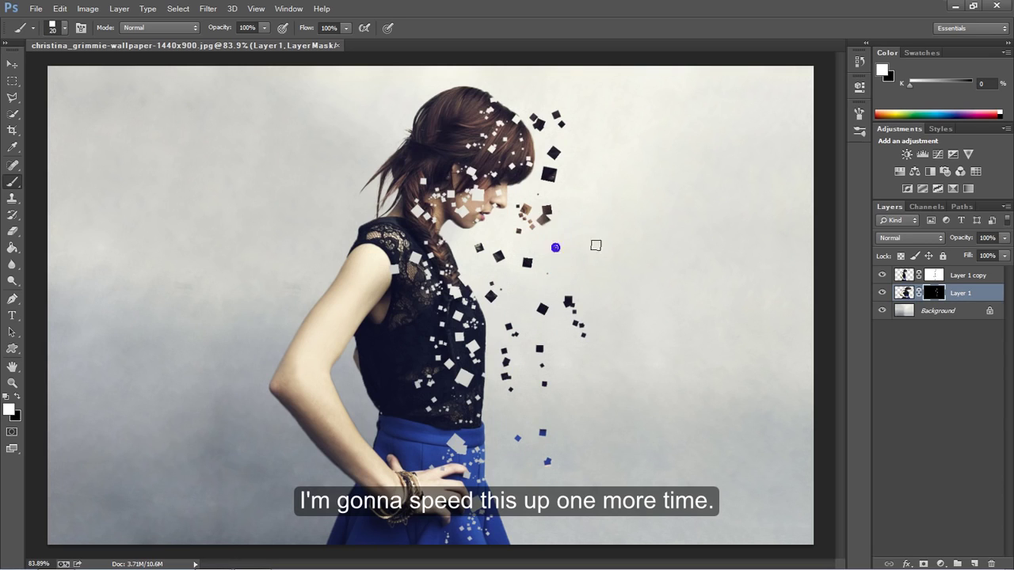
{"action": "left_click", "coordinate": [509, 242]}
{"action": "left_click", "coordinate": [487, 229]}
{"action": "left_click", "coordinate": [480, 261]}
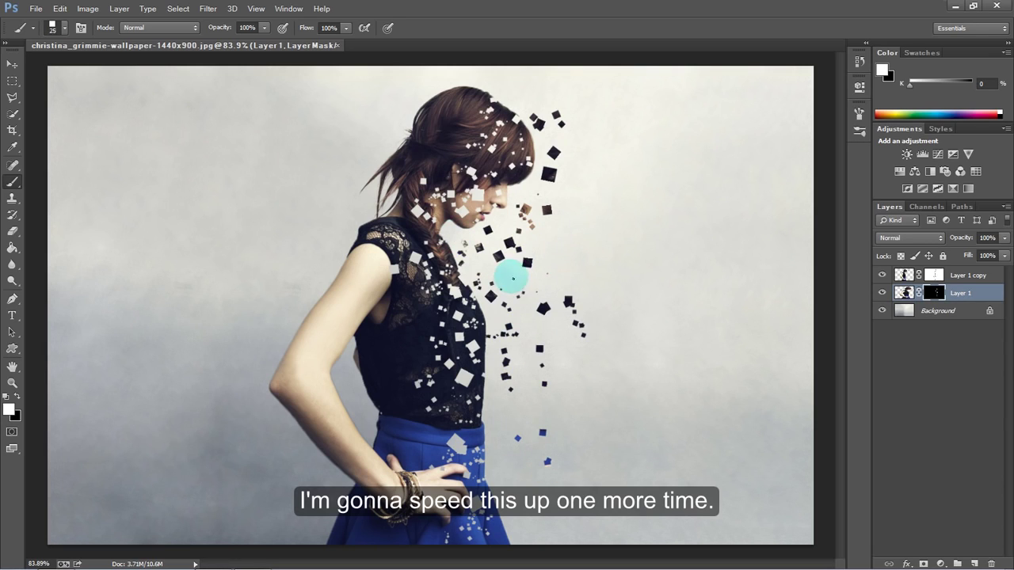
Step: Add squares of varied sizes beside the skirt, shoulder, neck and torso
{"action": "key", "text": "bracketright"}
{"action": "key", "text": "bracketright"}
{"action": "key", "text": "bracketright"}
{"action": "left_click", "coordinate": [543, 393]}
{"action": "left_click", "coordinate": [524, 444]}
{"action": "left_click", "coordinate": [568, 513]}
{"action": "left_click", "coordinate": [526, 515]}
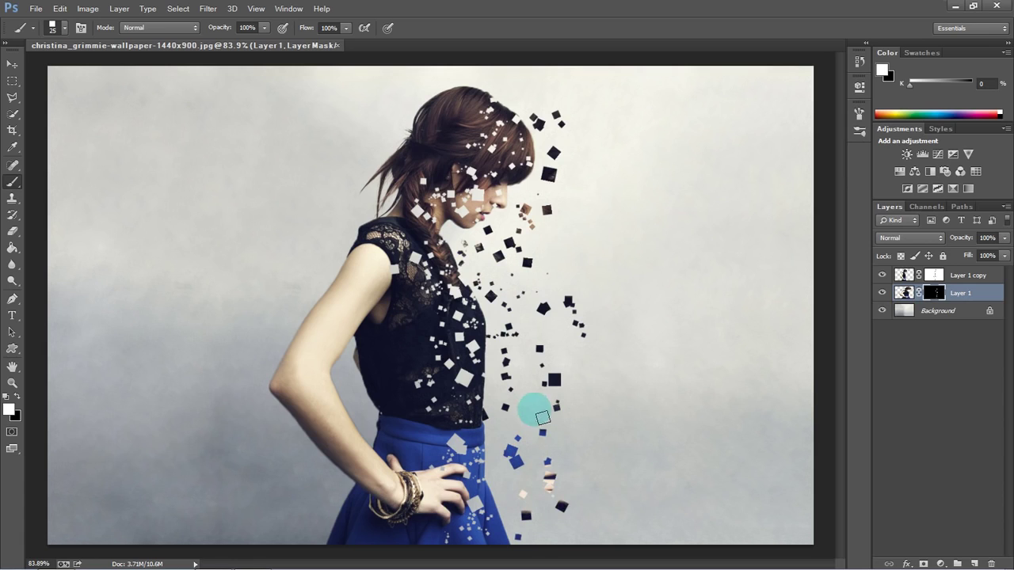
{"action": "left_click", "coordinate": [565, 328]}
{"action": "key", "text": "bracketleft"}
{"action": "key", "text": "bracketleft"}
{"action": "left_click", "coordinate": [565, 259]}
{"action": "left_click", "coordinate": [458, 238]}
{"action": "left_click", "coordinate": [524, 186]}
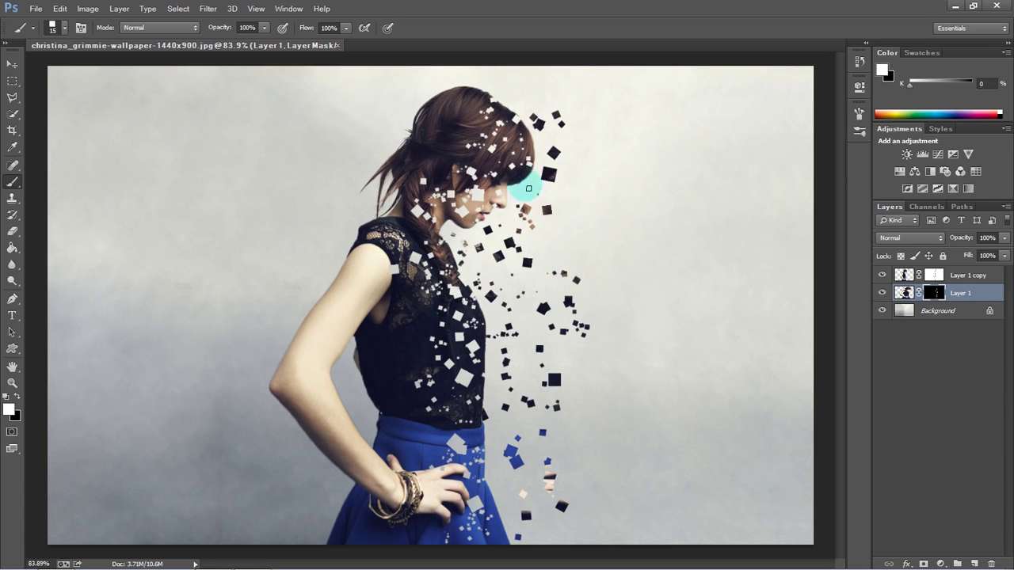
{"action": "left_click", "coordinate": [480, 354]}
{"action": "left_click", "coordinate": [498, 459]}
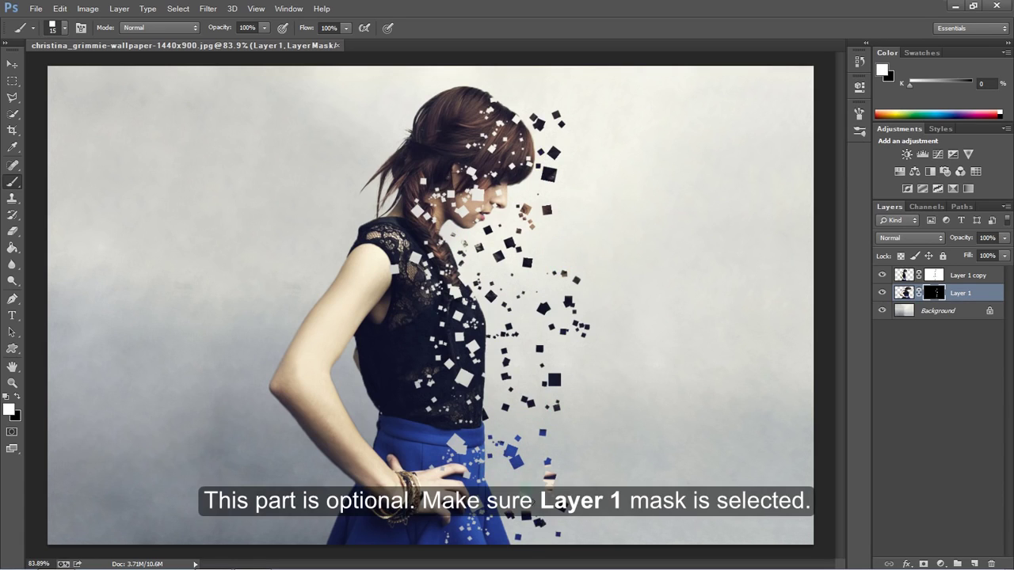
Step: Add a low-opacity Drop Shadow to Layer 1 at a -9° angle and 6 px distance
{"action": "left_click", "coordinate": [936, 292]}
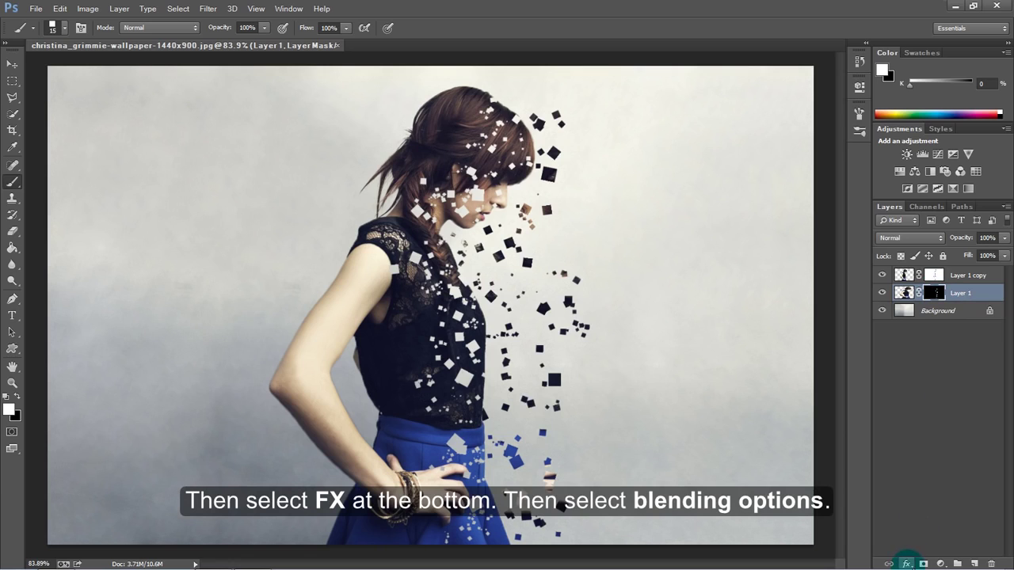
{"action": "left_click", "coordinate": [907, 564]}
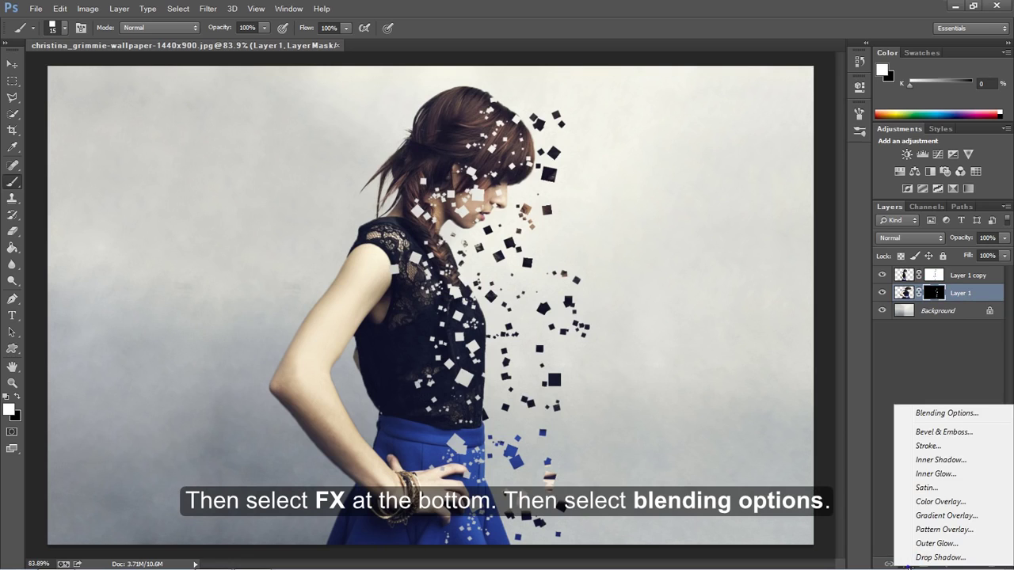
{"action": "left_click", "coordinate": [945, 412]}
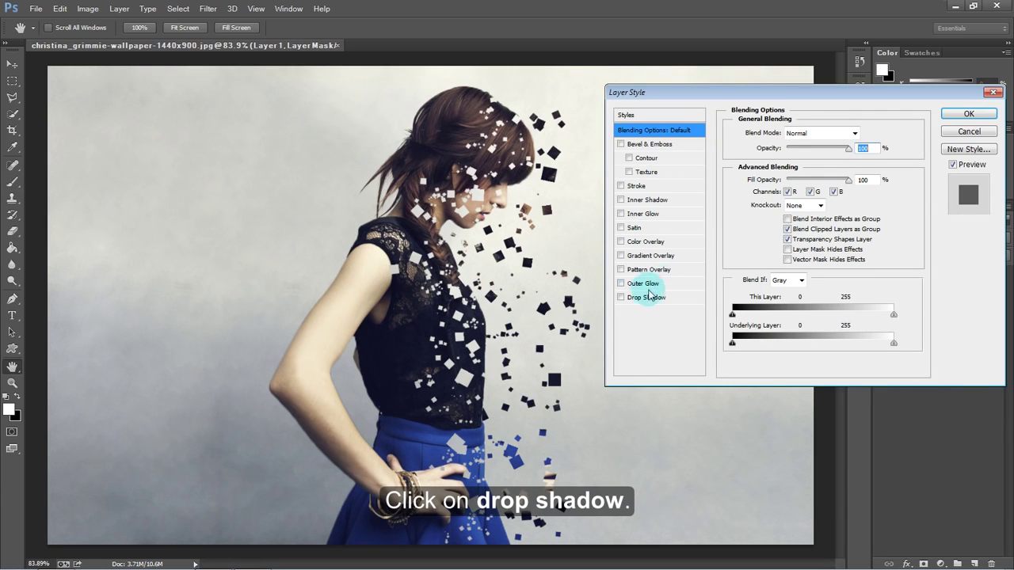
{"action": "left_click", "coordinate": [648, 297]}
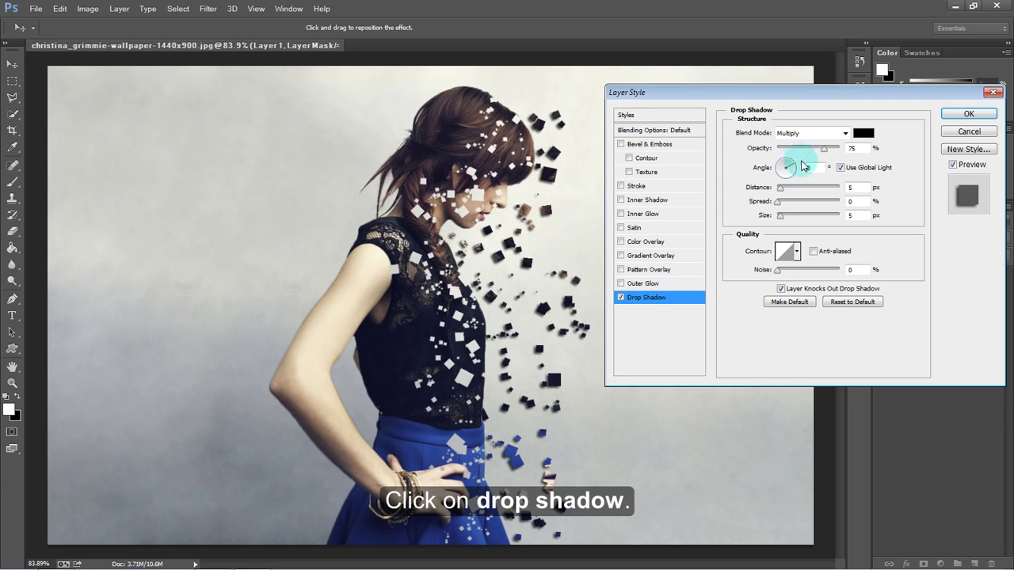
{"action": "mouse_move", "coordinate": [824, 148]}
{"action": "left_mouse_down"}
{"action": "mouse_move", "coordinate": [765, 153]}
{"action": "mouse_move", "coordinate": [795, 161]}
{"action": "left_mouse_up"}
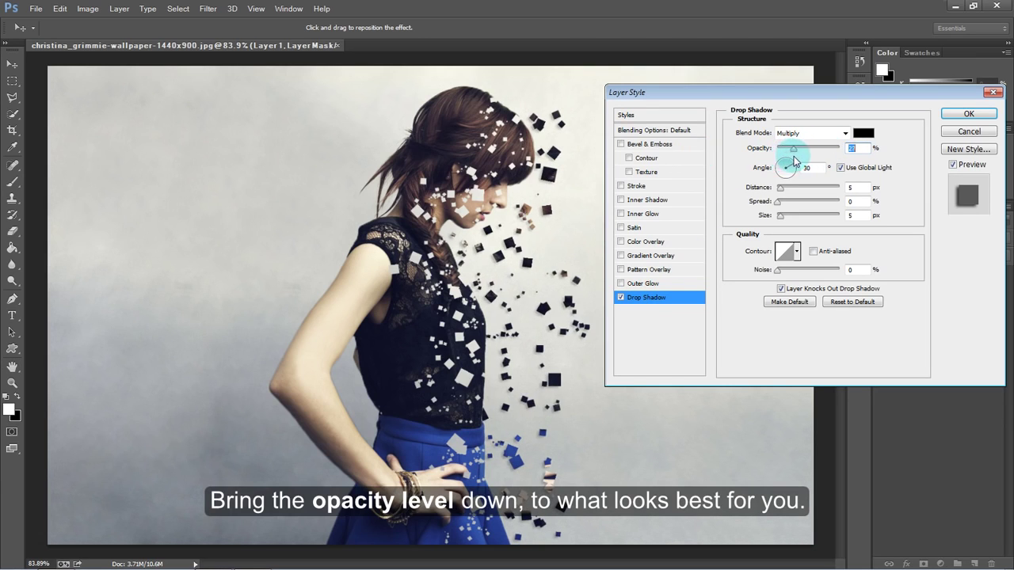
{"action": "mouse_move", "coordinate": [561, 227]}
{"action": "left_mouse_down"}
{"action": "mouse_move", "coordinate": [575, 248]}
{"action": "mouse_move", "coordinate": [568, 240]}
{"action": "left_mouse_up"}
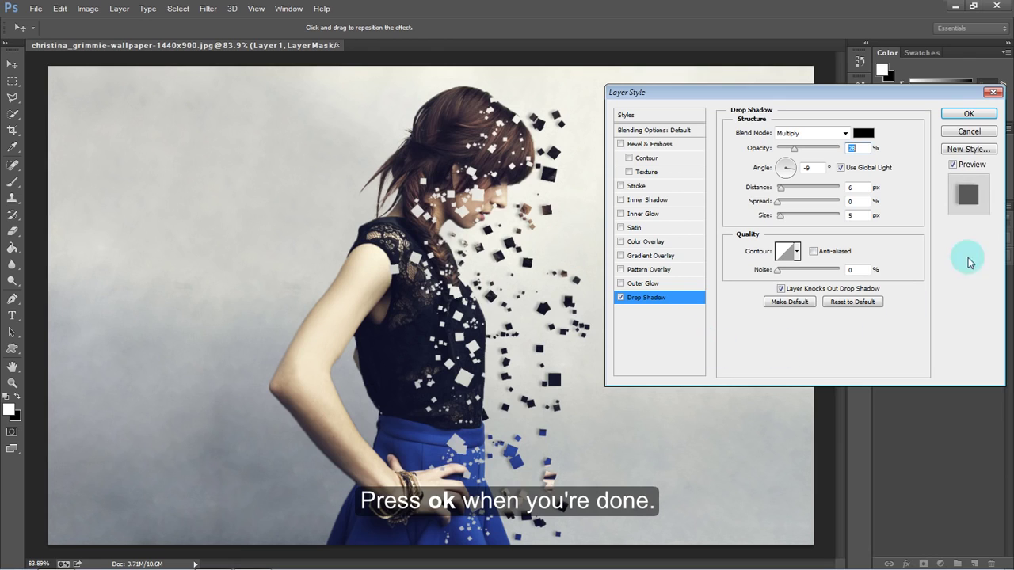
{"action": "left_click", "coordinate": [969, 113]}
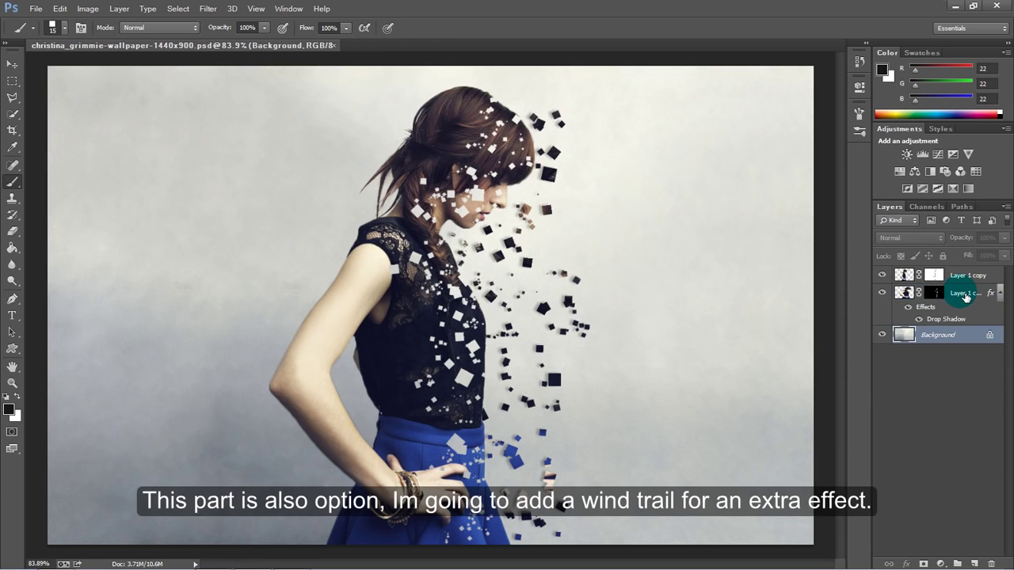
Step: Duplicate the shadowed particle layer as Layer 1 copy 2 and select it
{"action": "left_click", "coordinate": [966, 295]}
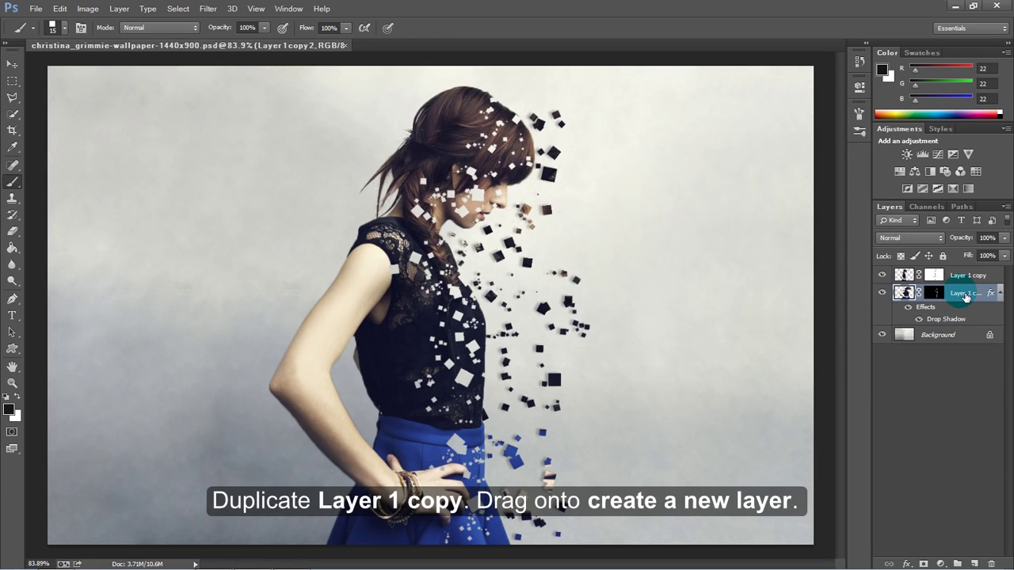
{"action": "left_click_drag", "start_coordinate": [965, 296], "coordinate": [974, 297]}
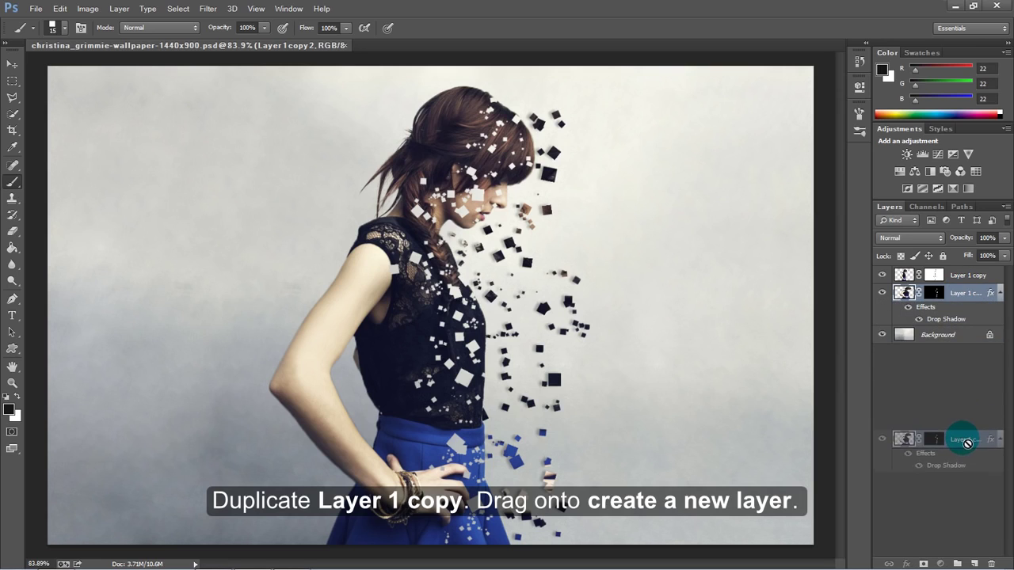
{"action": "mouse_move", "coordinate": [975, 295]}
{"action": "left_mouse_down"}
{"action": "mouse_move", "coordinate": [965, 512]}
{"action": "mouse_move", "coordinate": [980, 562]}
{"action": "left_mouse_up"}
{"action": "left_click", "coordinate": [955, 337]}
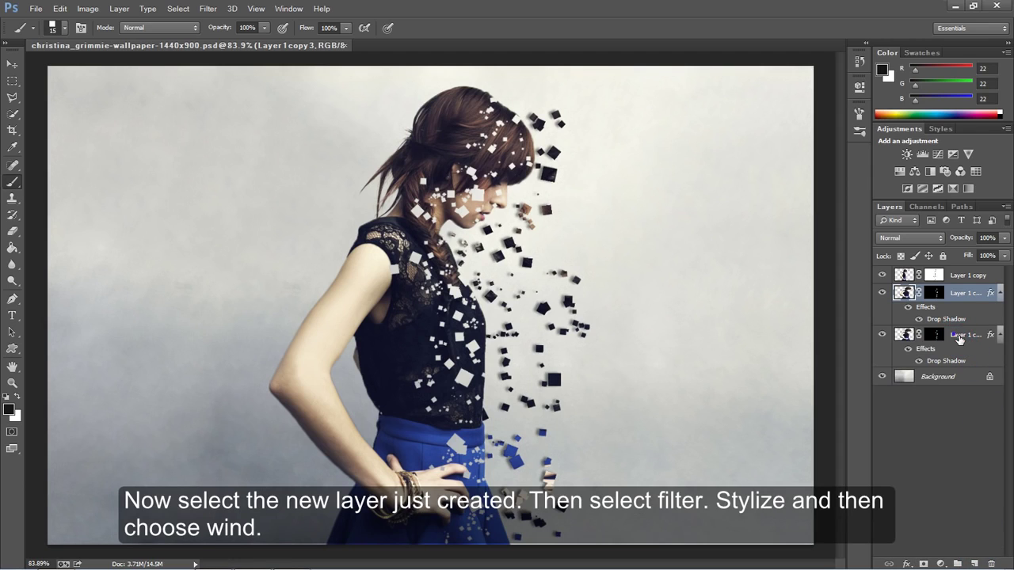
{"action": "left_click", "coordinate": [960, 338]}
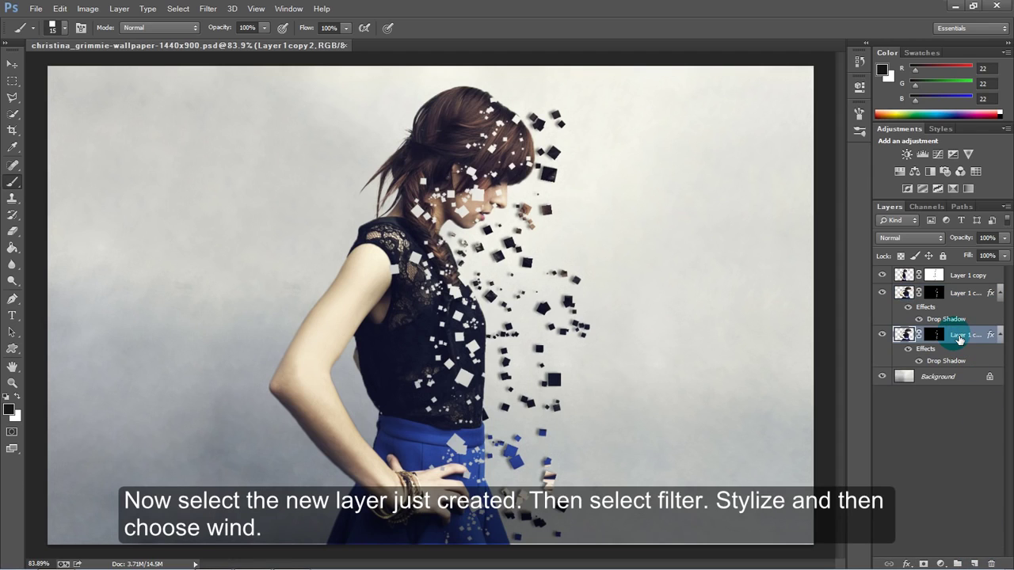
Step: Apply the Stylize > Wind filter with the Wind method to streak the squares
{"action": "left_click", "coordinate": [218, 13]}
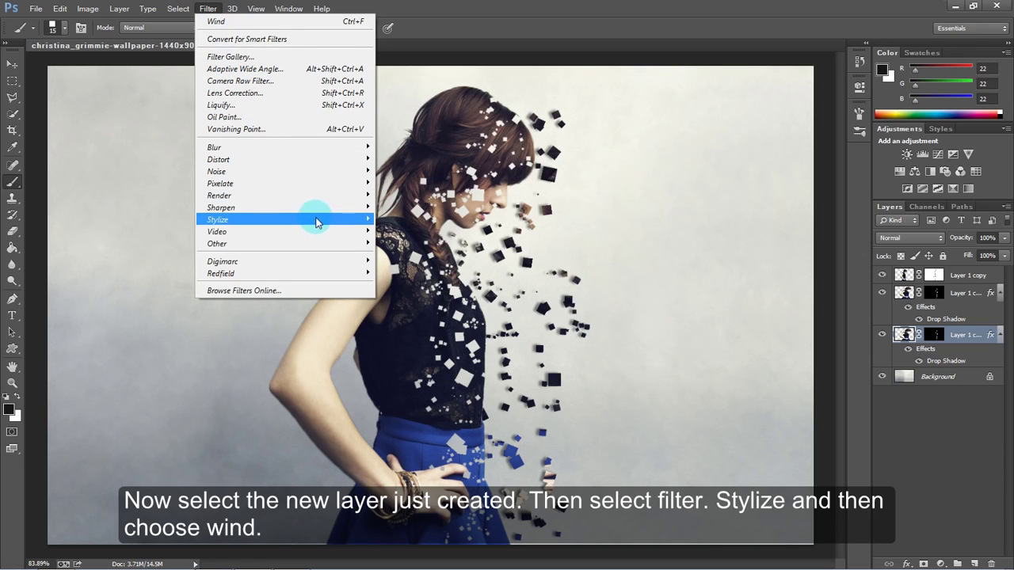
{"action": "mouse_move", "coordinate": [218, 220]}
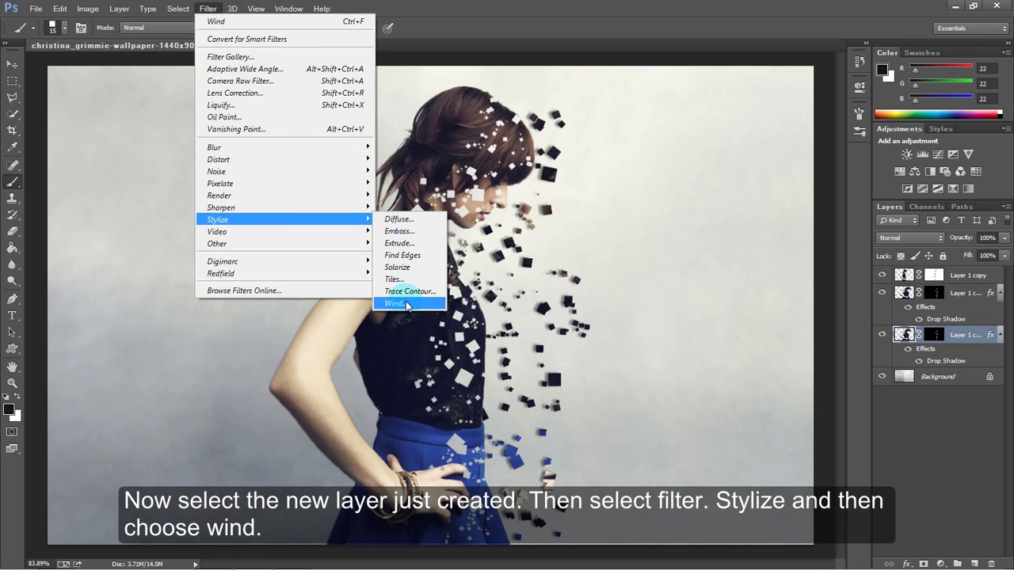
{"action": "left_click", "coordinate": [406, 304]}
{"action": "left_click", "coordinate": [547, 299]}
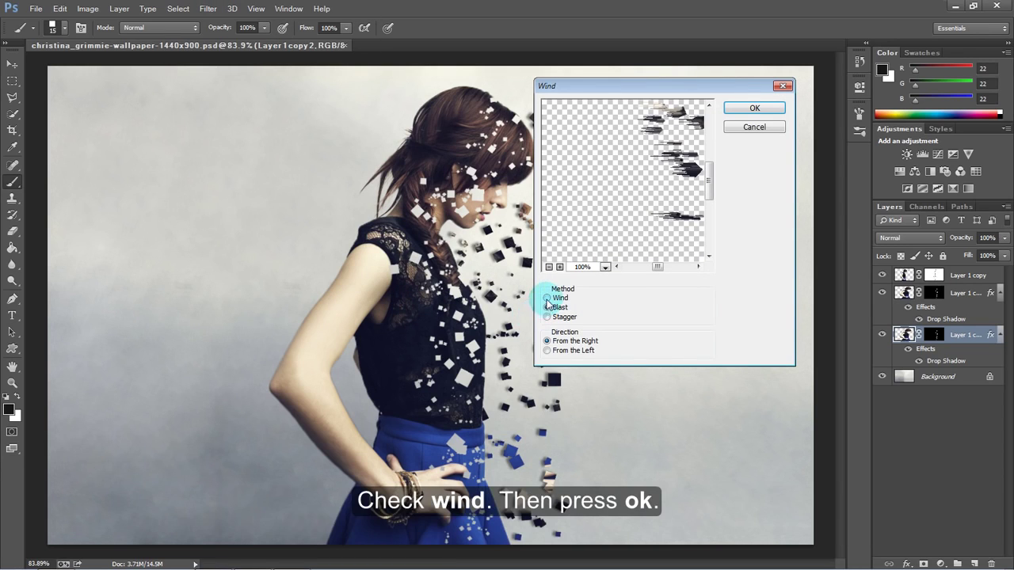
{"action": "left_click", "coordinate": [547, 297]}
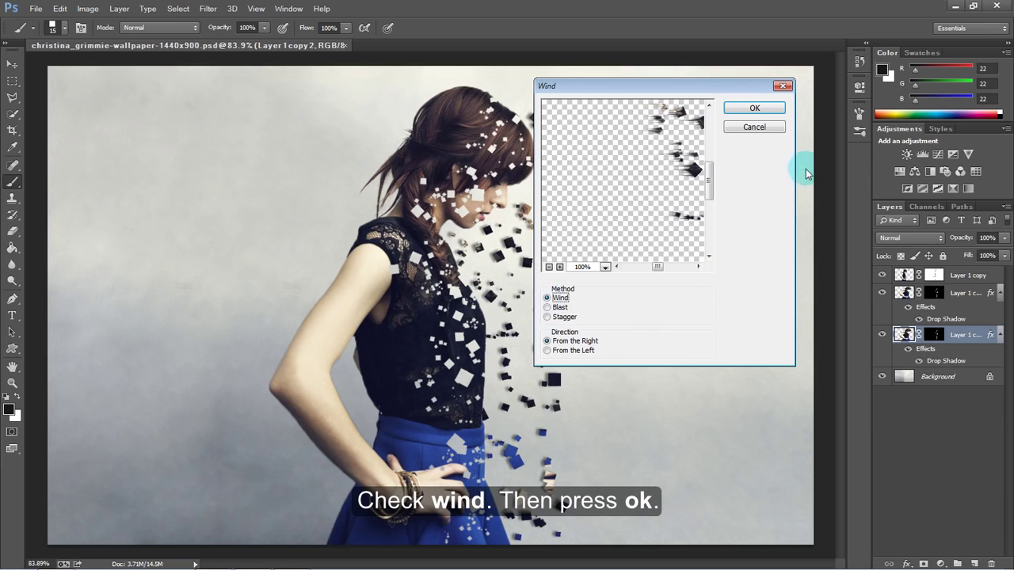
{"action": "left_click", "coordinate": [775, 110]}
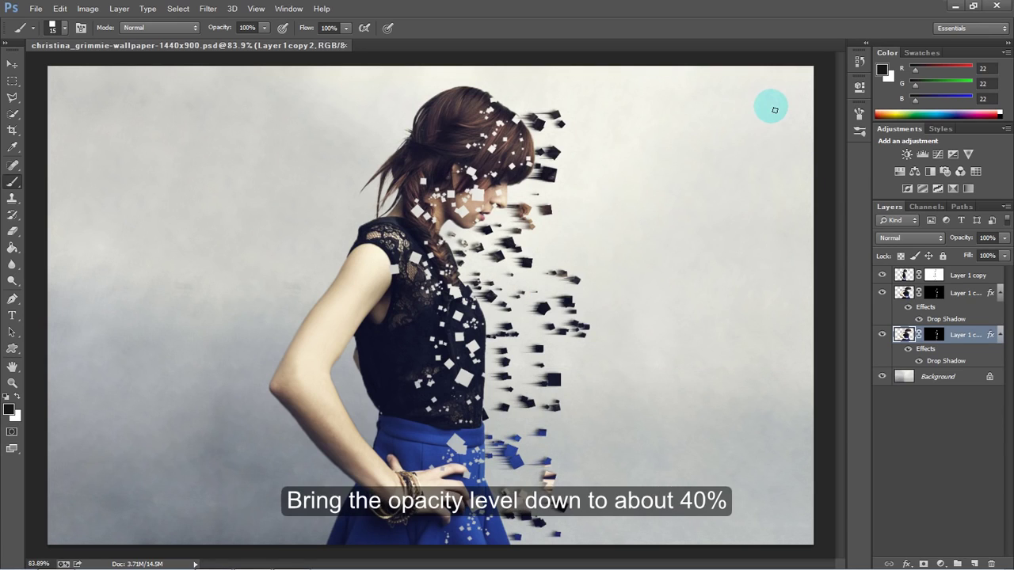
Step: Lower the wind-streaked duplicate layer's opacity to 39% so the particle trails look faint
{"action": "left_click", "coordinate": [1005, 238]}
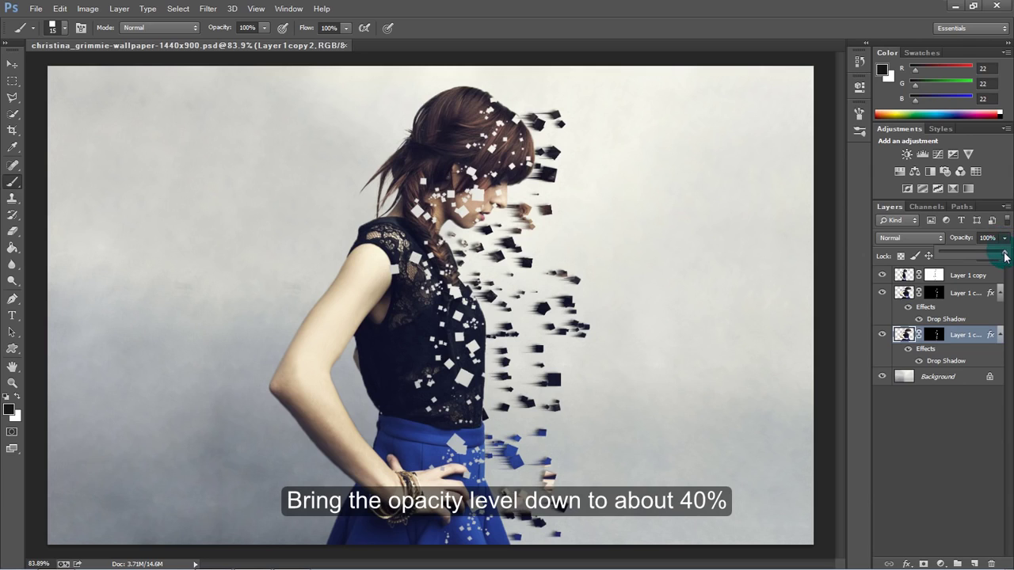
{"action": "left_click_drag", "start_coordinate": [1005, 255], "coordinate": [960, 258]}
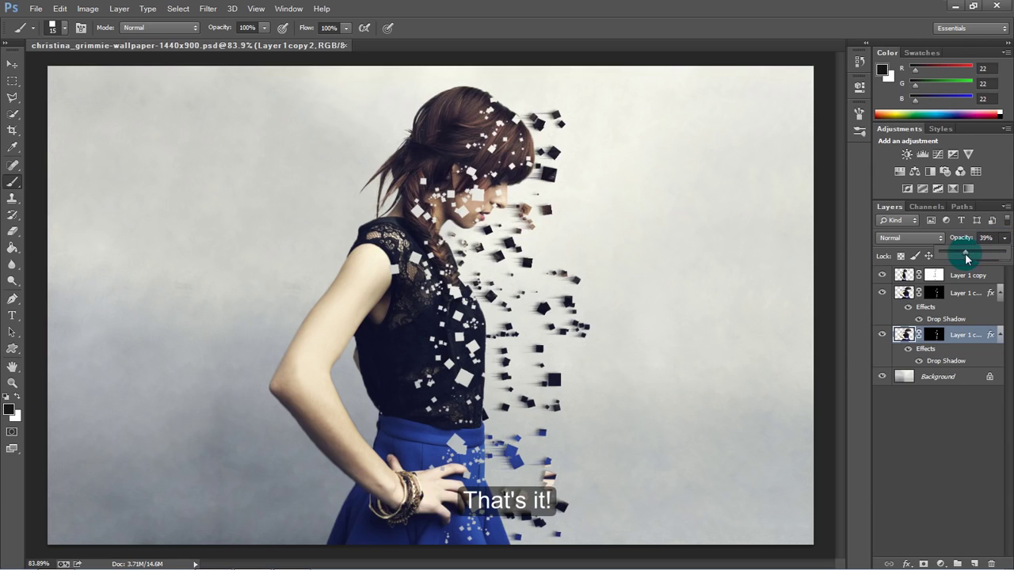